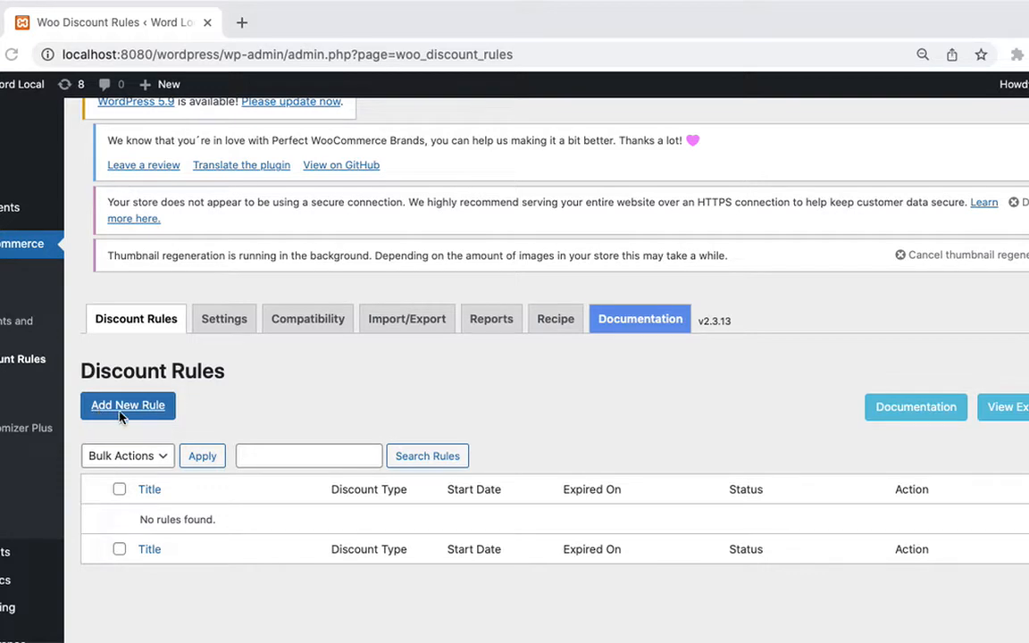
- Create a new discount rule and title it "set up"
scroll(402, 482, "down", 5)
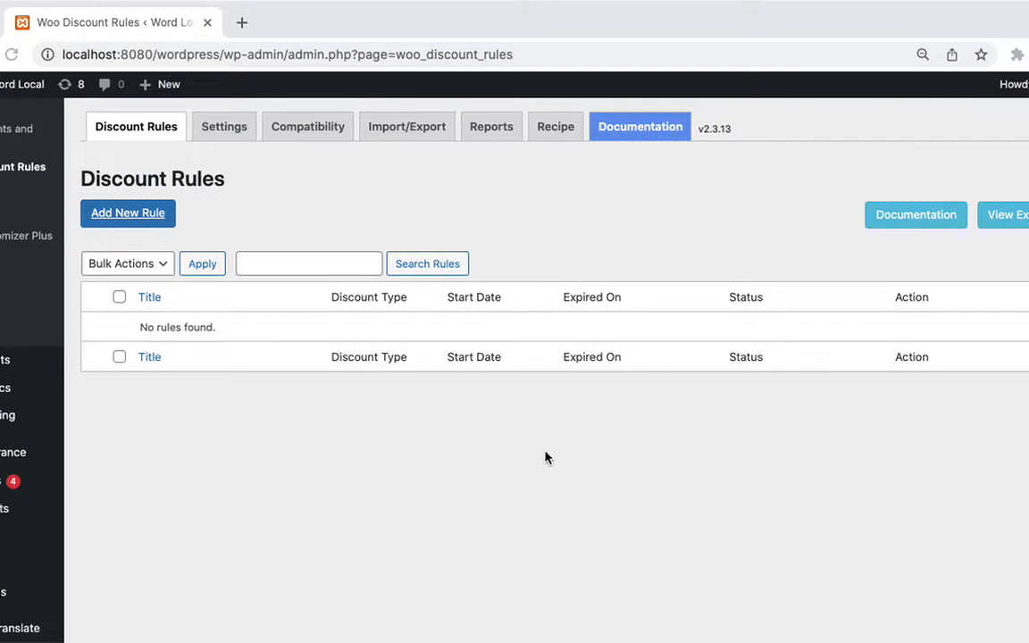
scroll(547, 457, "up", 5)
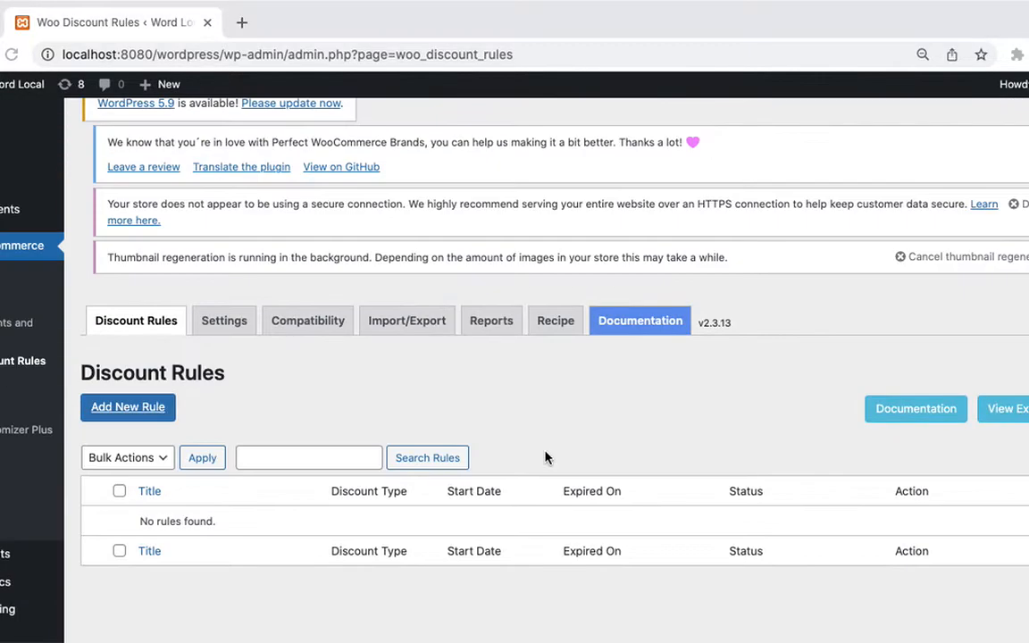
left_click(152, 419)
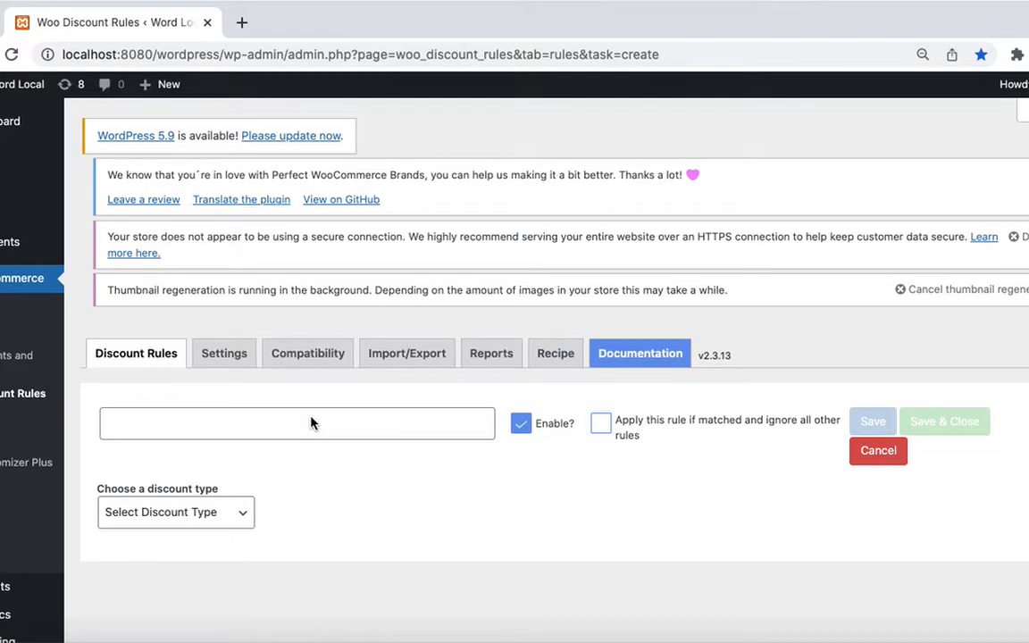
scroll(388, 498, "down", 2)
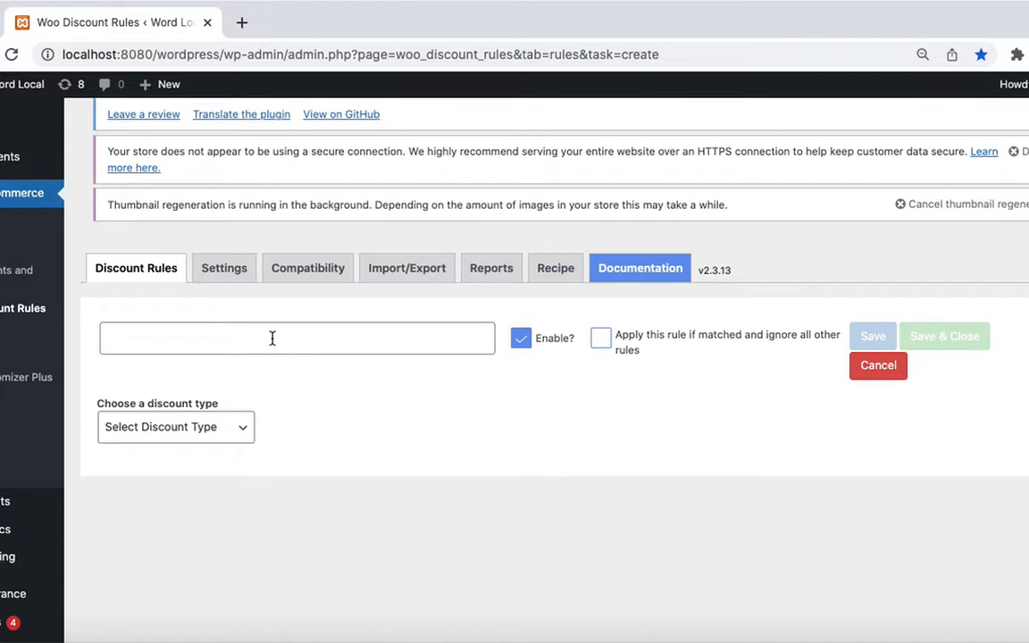
left_click(273, 338)
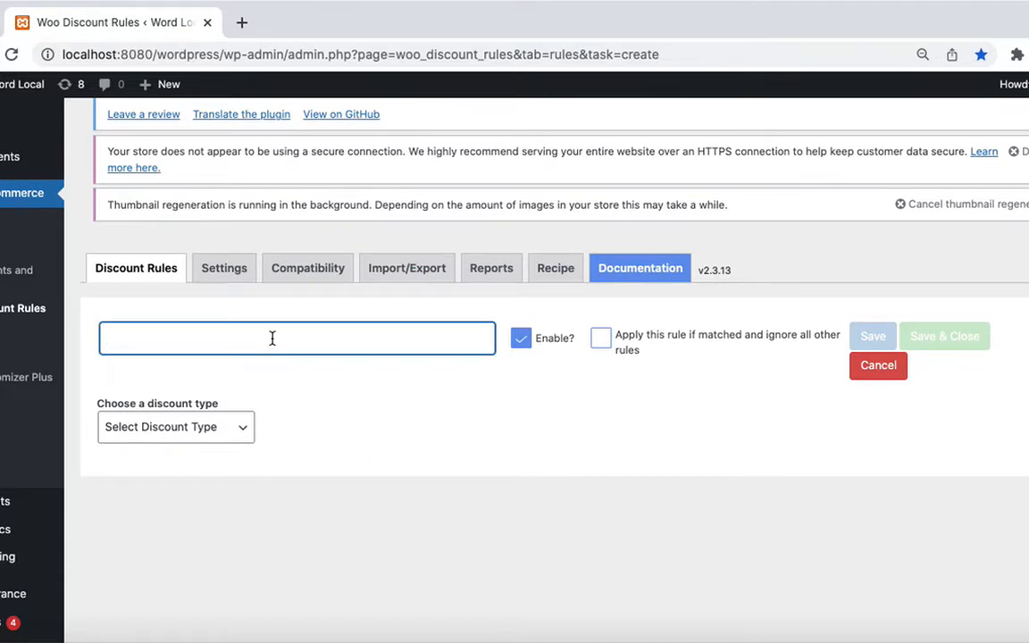
type("set up")
left_click(395, 425)
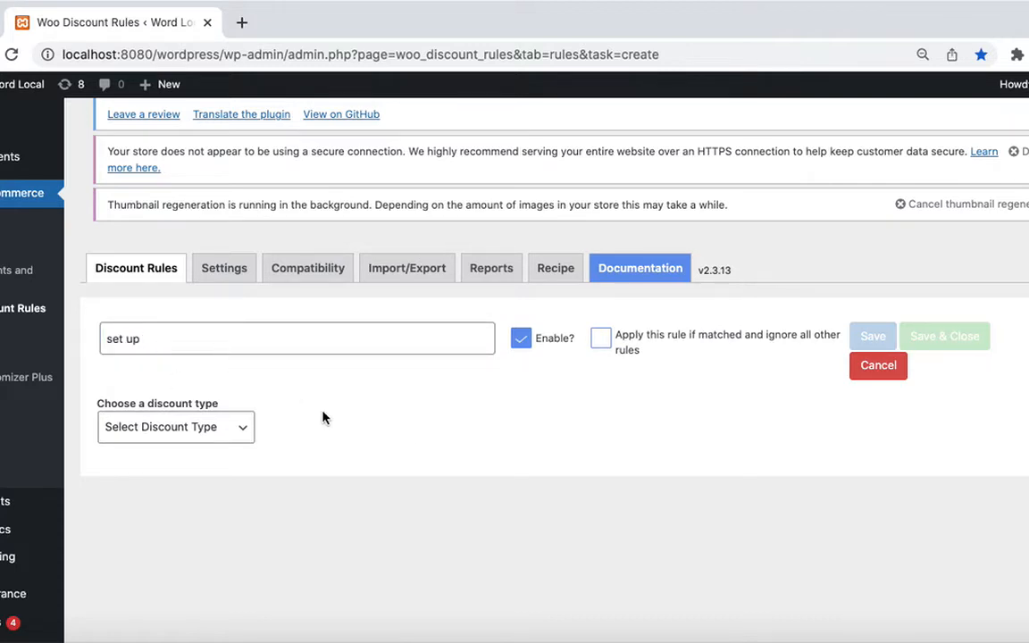
- Set the new rule's discount type to Product Adjustment
scroll(323, 417, "down", 3)
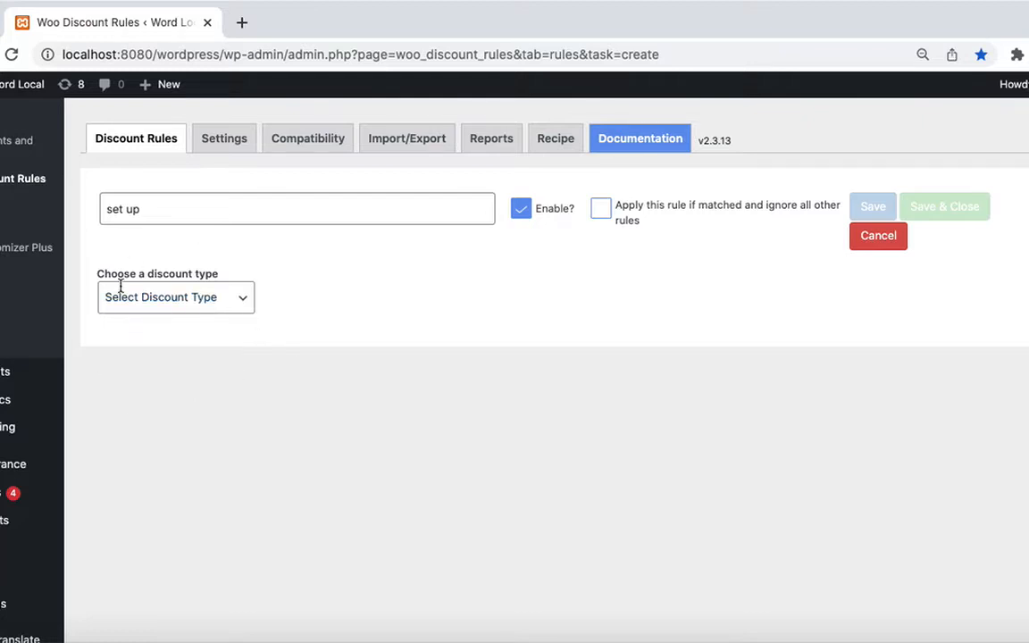
left_click(237, 299)
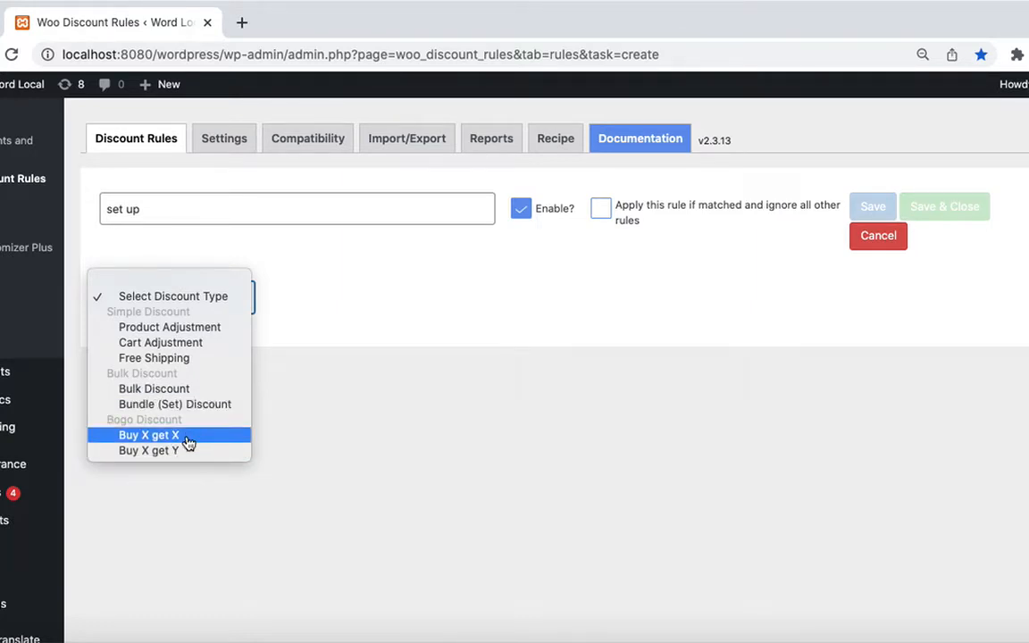
left_click(181, 329)
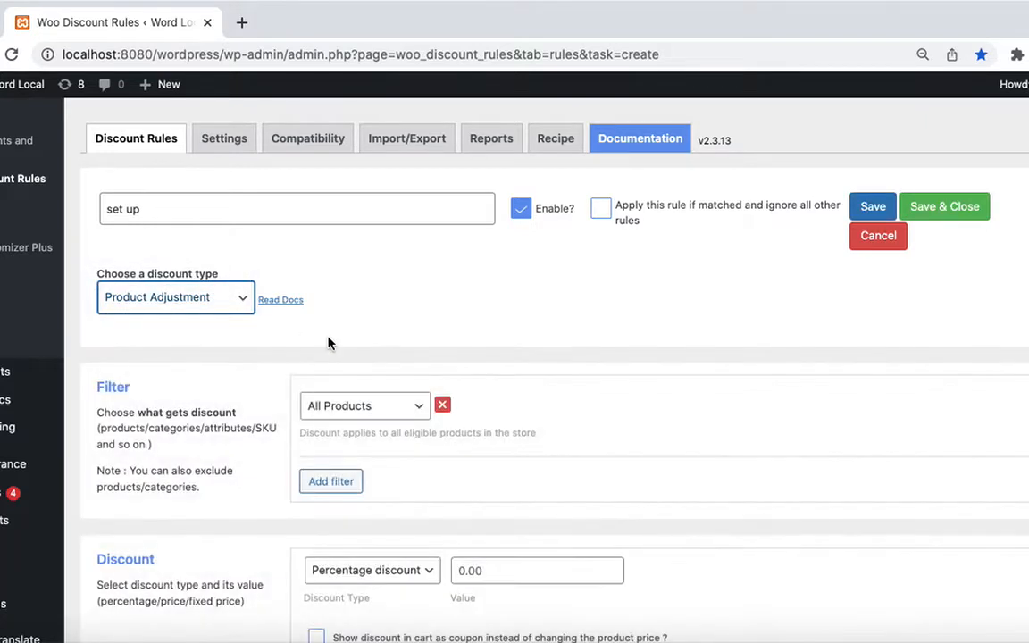
- Look through the filter options for which products get the discount, keeping All Products selected
scroll(326, 340, "down", 2)
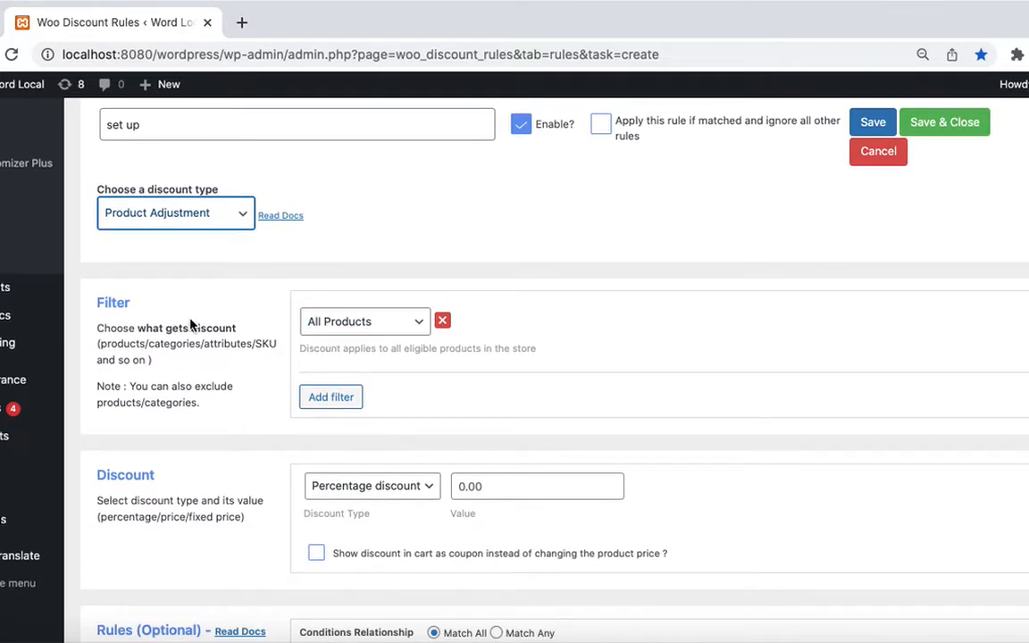
left_click(354, 324)
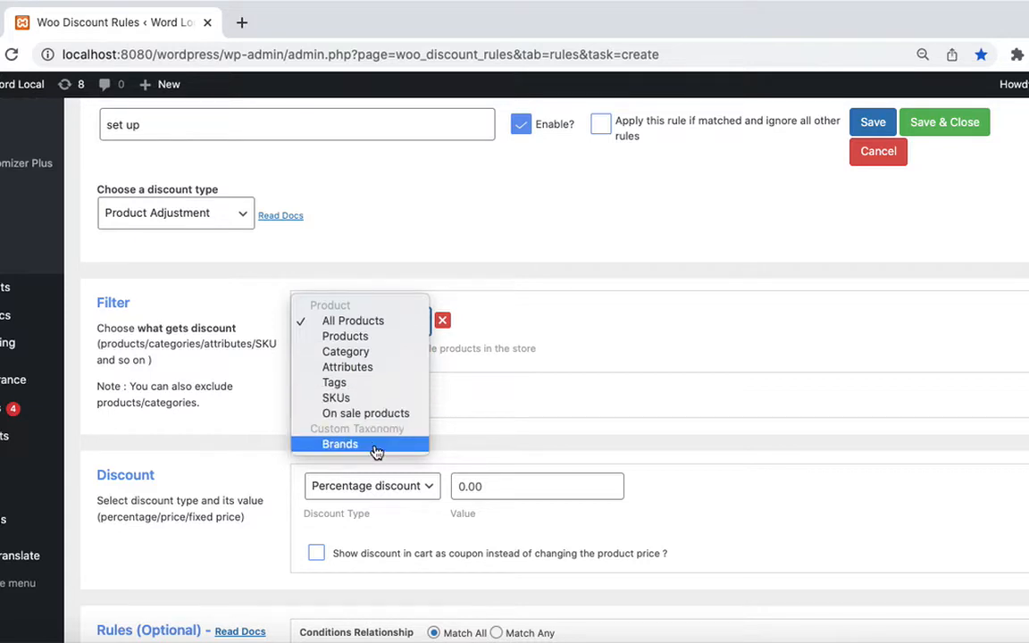
left_click(501, 421)
scroll(501, 422, "down", 1)
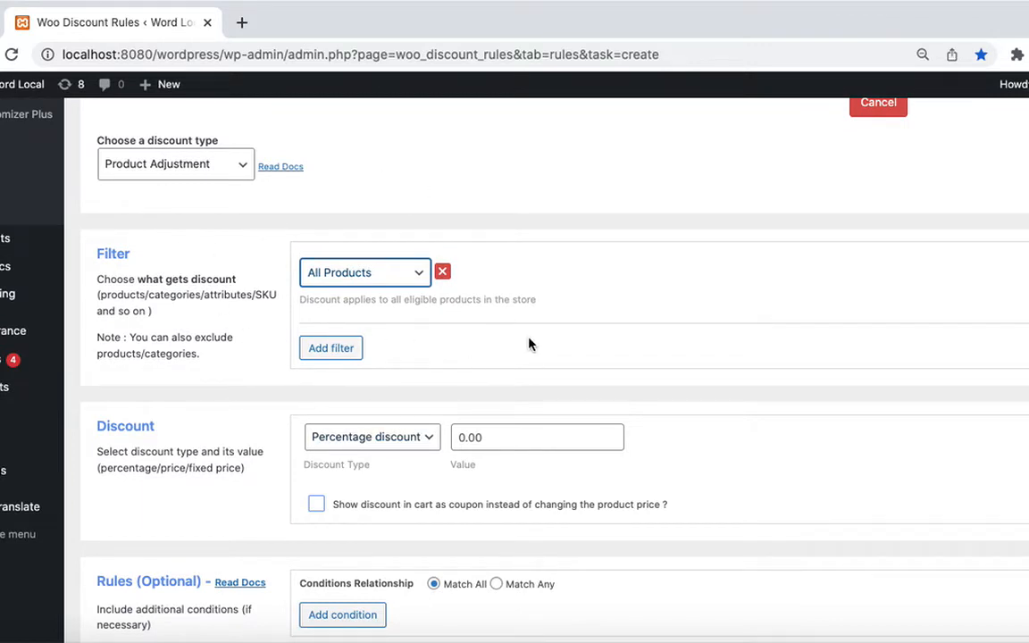
- Try percentage discount values of 50, 30 and 40, clearing the value each time
scroll(528, 344, "down", 2)
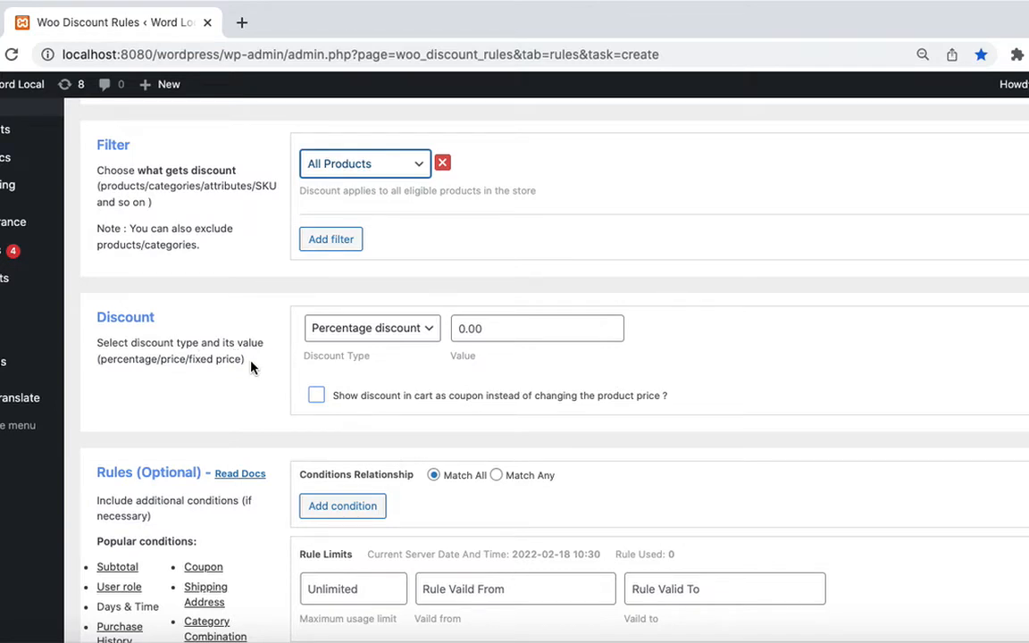
left_click(510, 329)
type("50")
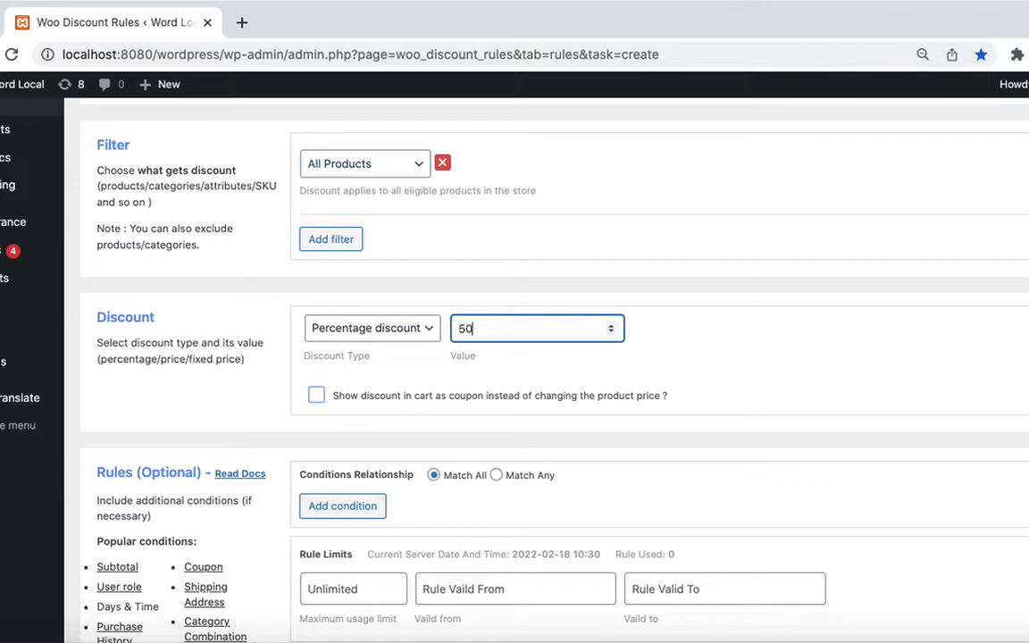
key("BackSpace")
key("BackSpace")
type("30")
key("BackSpace")
key("BackSpace")
type("40")
key("BackSpace")
key("BackSpace")
- Add a Subtotal condition to the rule's optional conditions
scroll(542, 366, "down", 2)
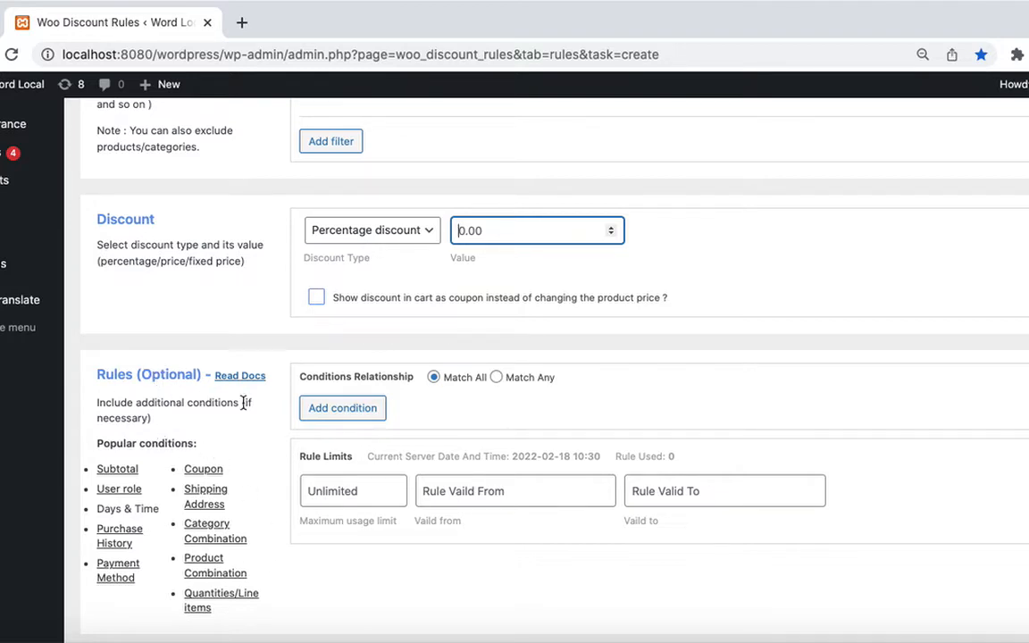
scroll(359, 391, "up", 1)
left_click(342, 460)
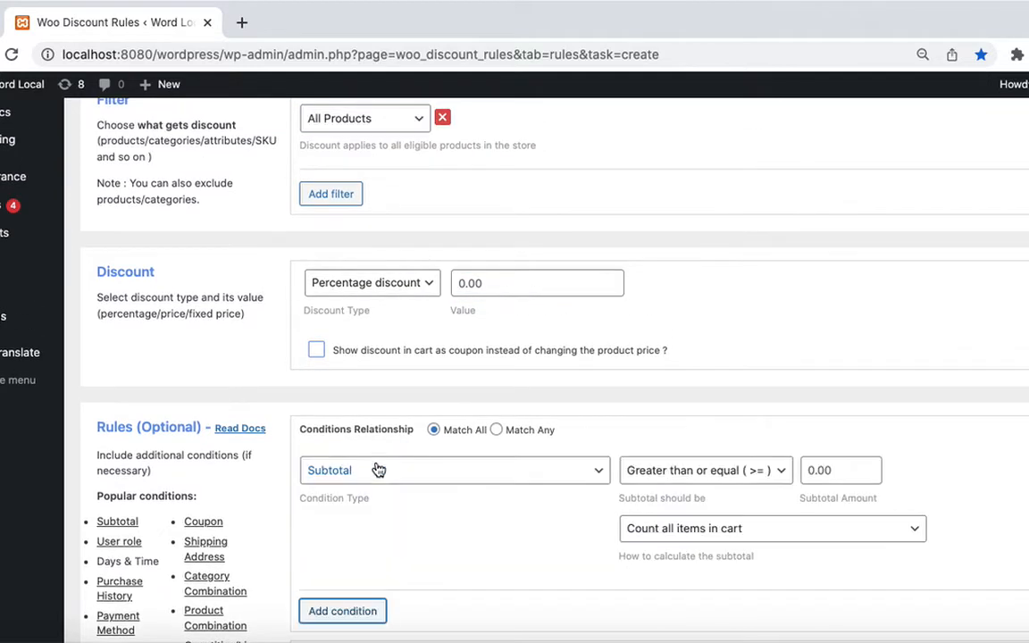
- Look through the available condition types, from cart to customer options, keeping Subtotal selected
scroll(494, 482, "down", 3)
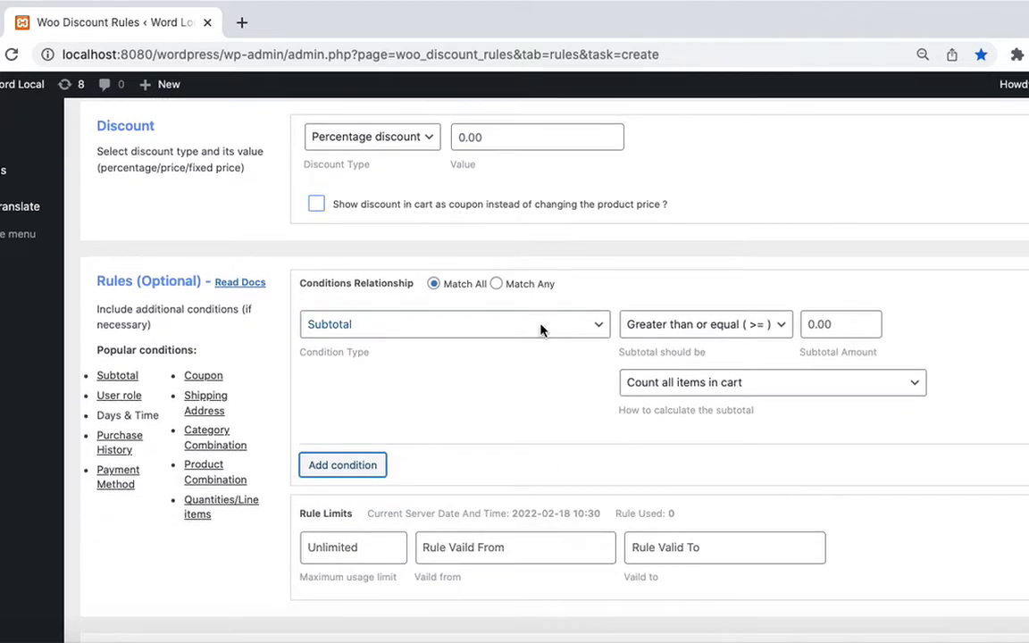
left_click(543, 329)
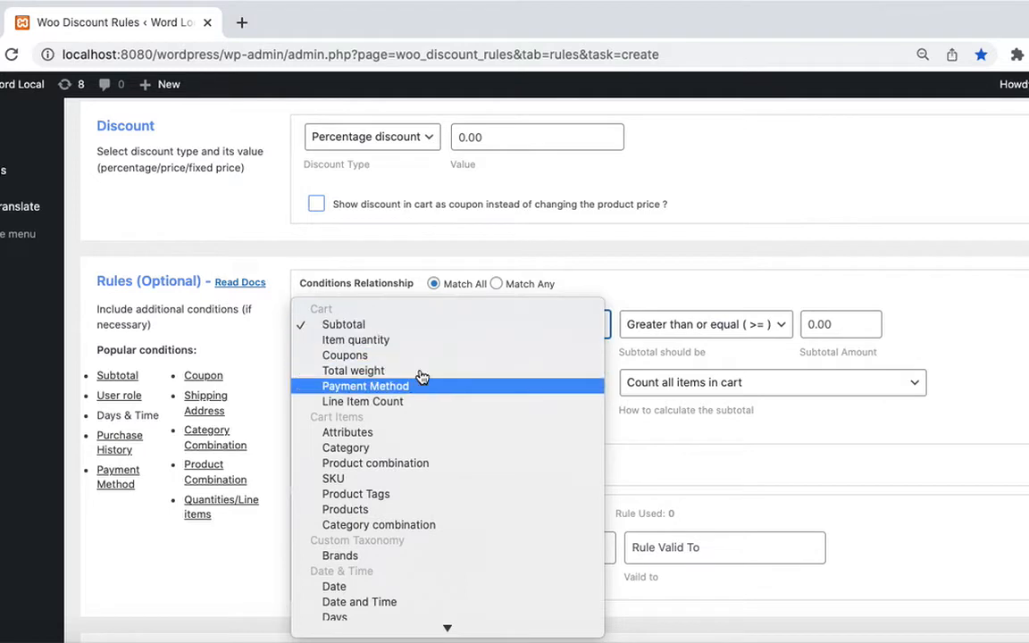
scroll(431, 394, "down", 5)
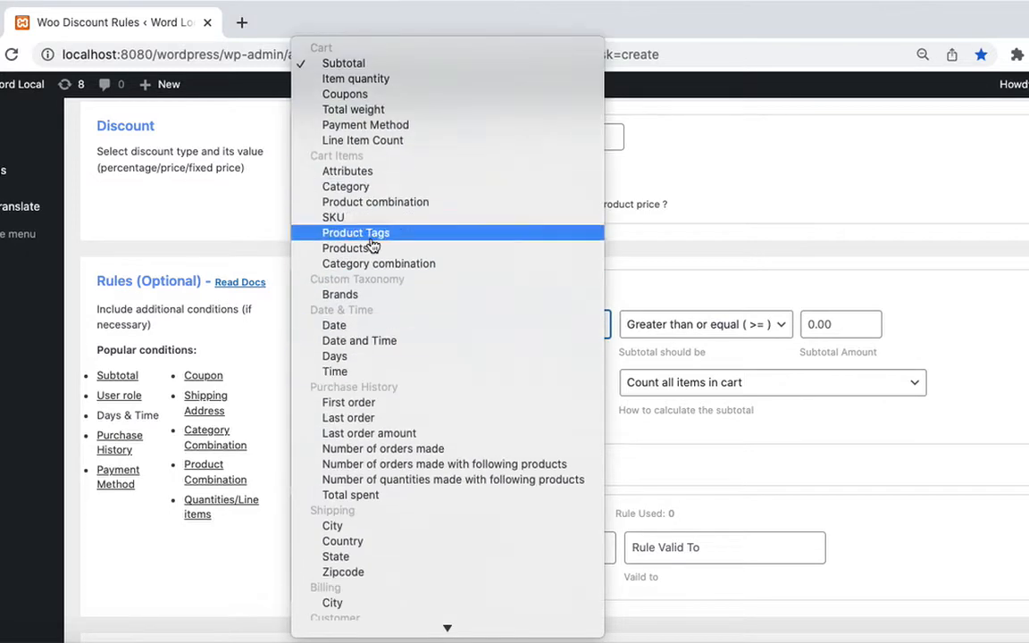
scroll(480, 267, "down", 2)
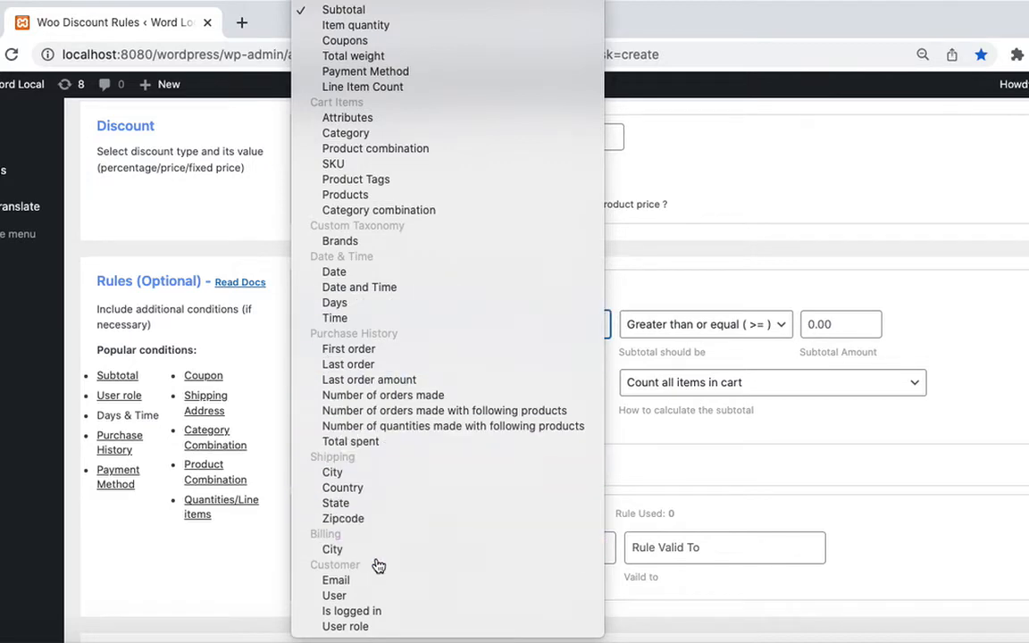
left_click(705, 514)
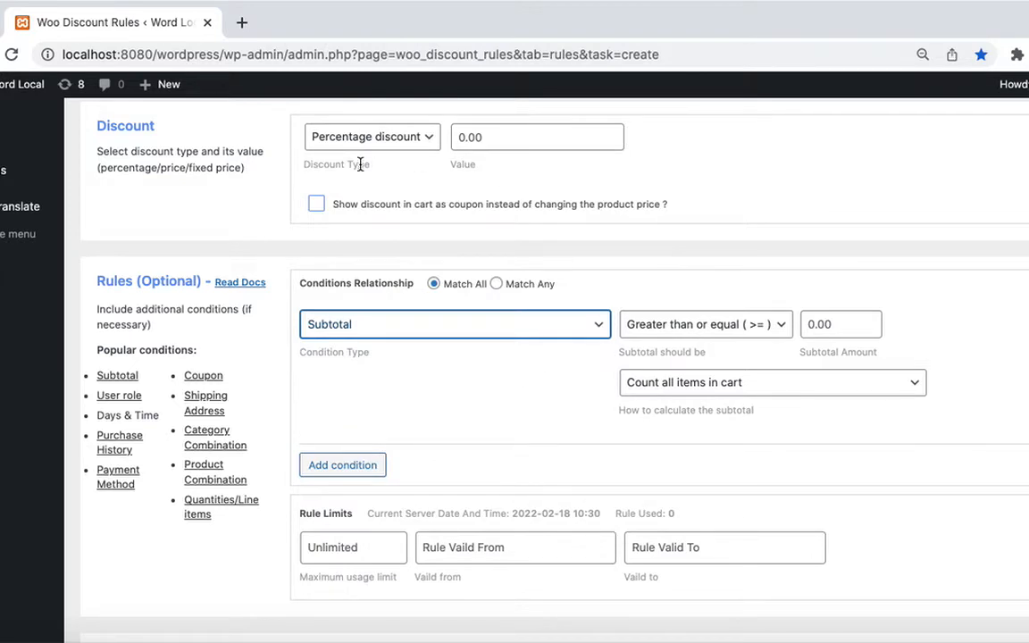
- Set the percentage discount value to 50
left_click(489, 137)
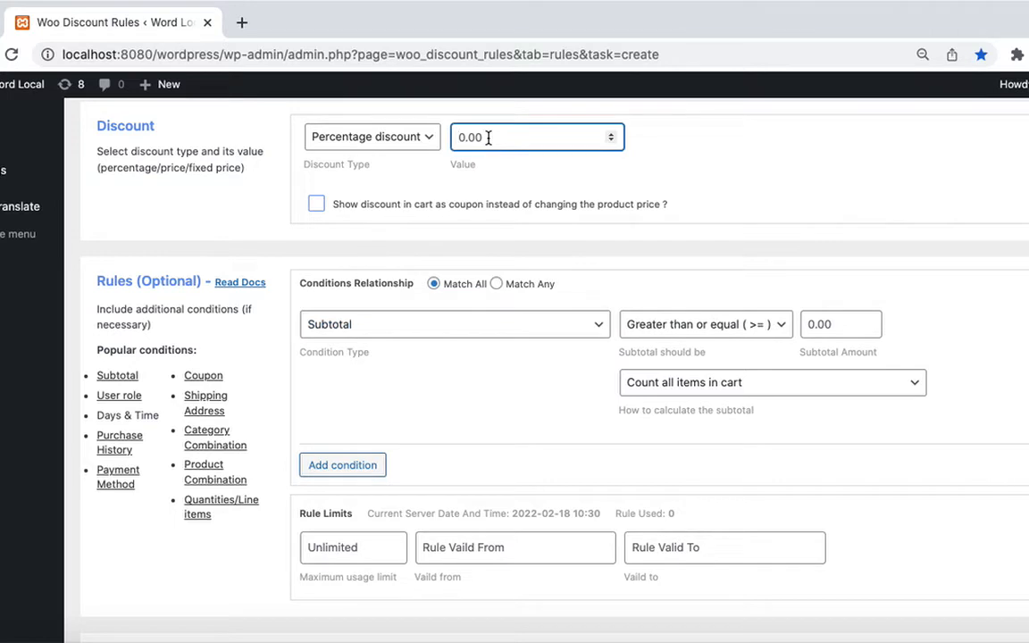
type("50")
left_click(434, 365)
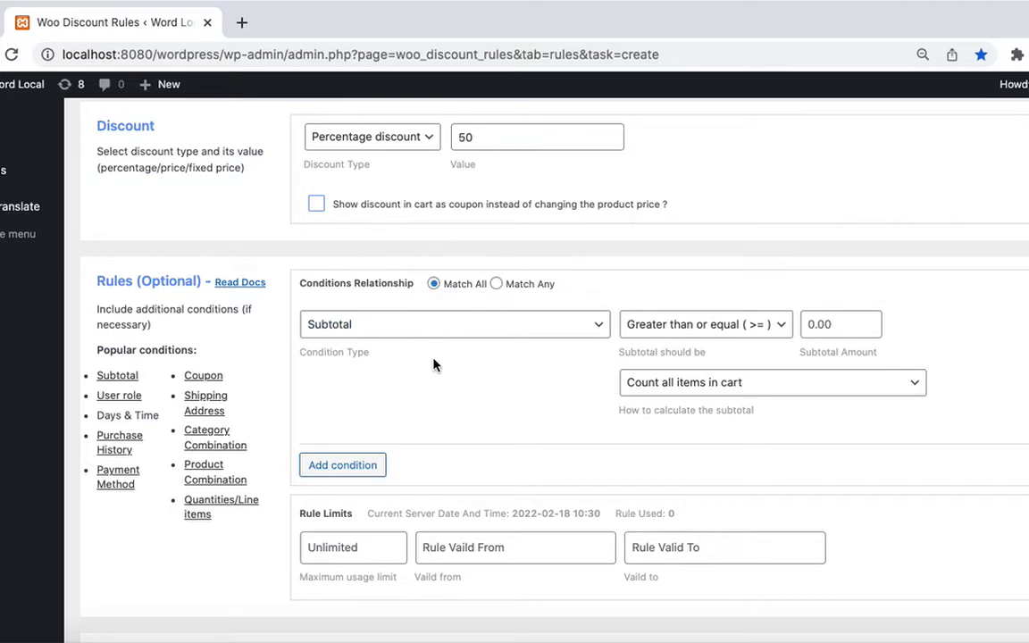
- Review the rule's conditions, limits, filter and discount sections, including the choices for how the discount is calculated
scroll(452, 366, "down", 1)
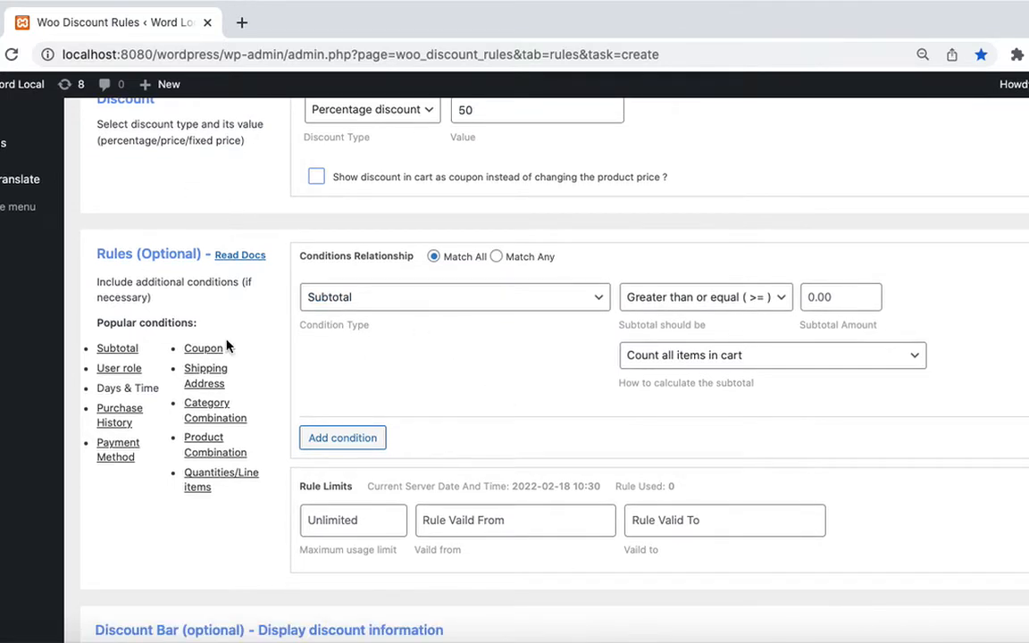
scroll(478, 441, "down", 1)
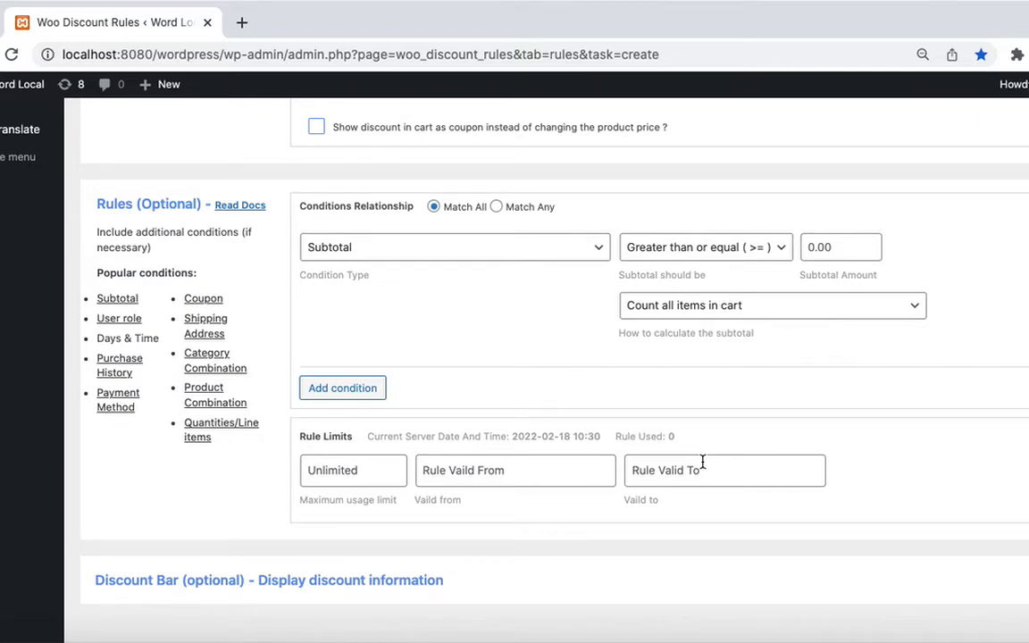
scroll(655, 349, "up", 10)
scroll(655, 349, "down", 6)
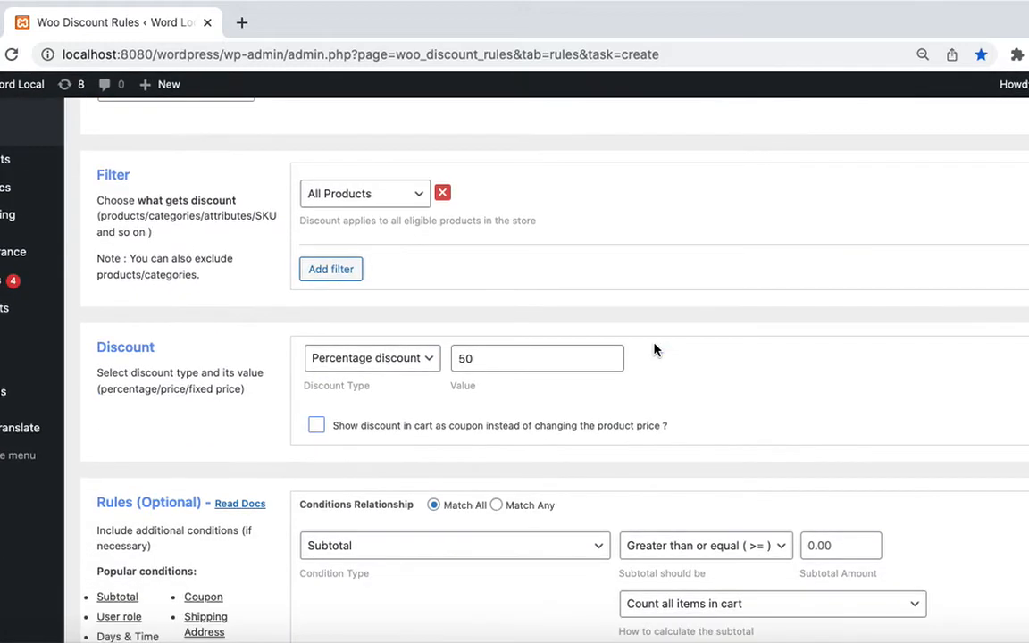
scroll(655, 349, "up", 3)
scroll(655, 349, "down", 2)
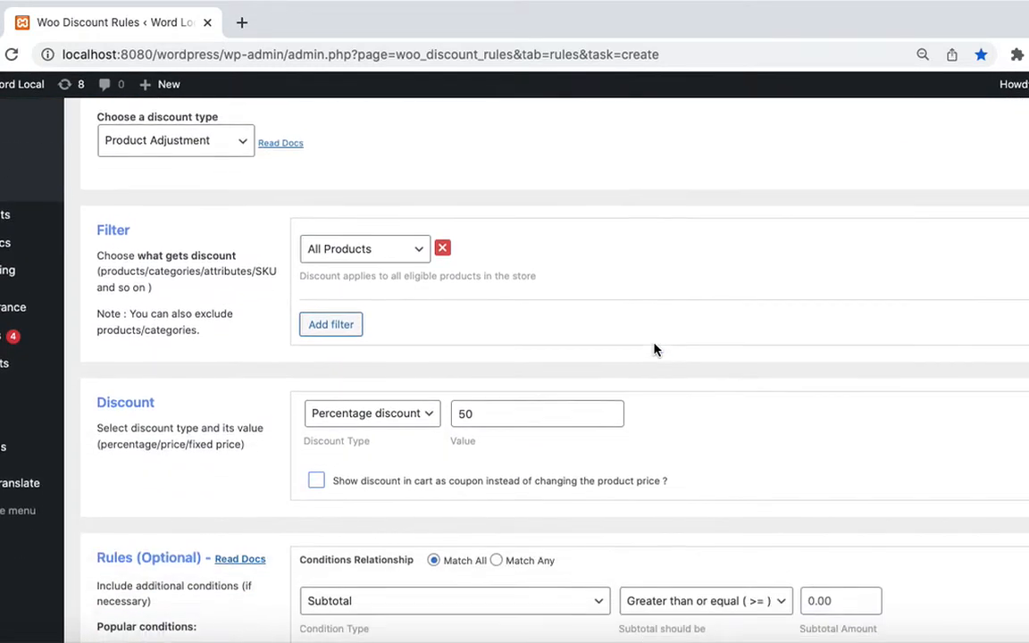
scroll(540, 289, "up", 1)
scroll(536, 289, "down", 2)
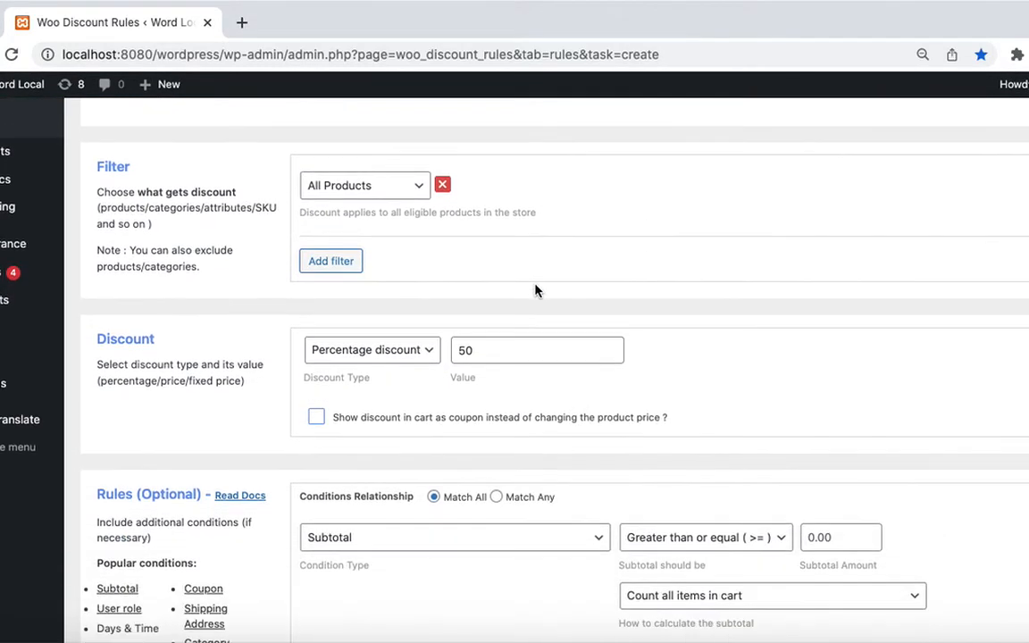
scroll(536, 289, "up", 2)
scroll(536, 290, "down", 1)
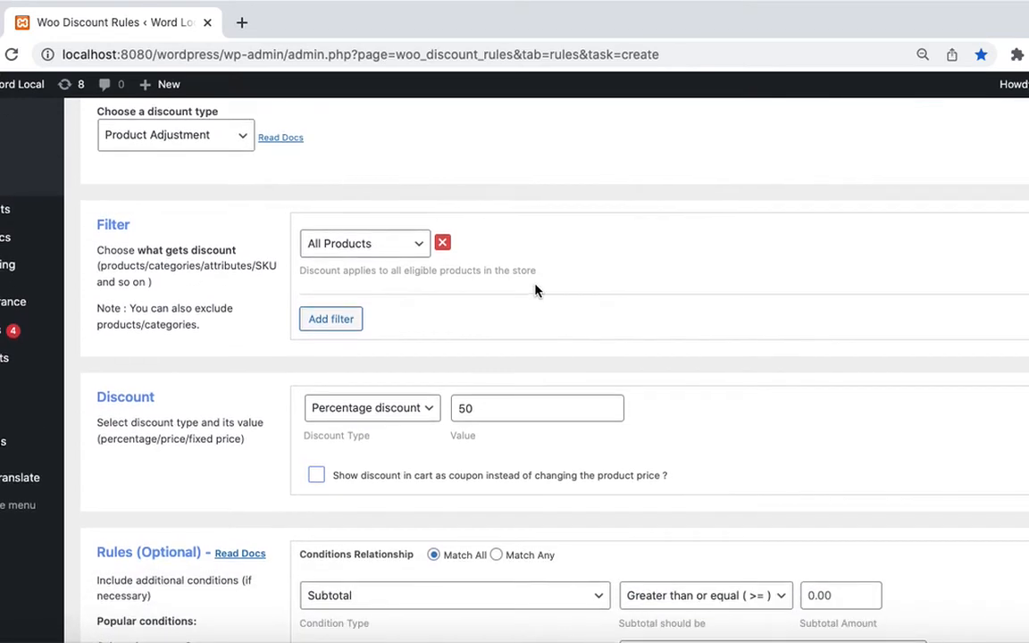
scroll(531, 293, "up", 1)
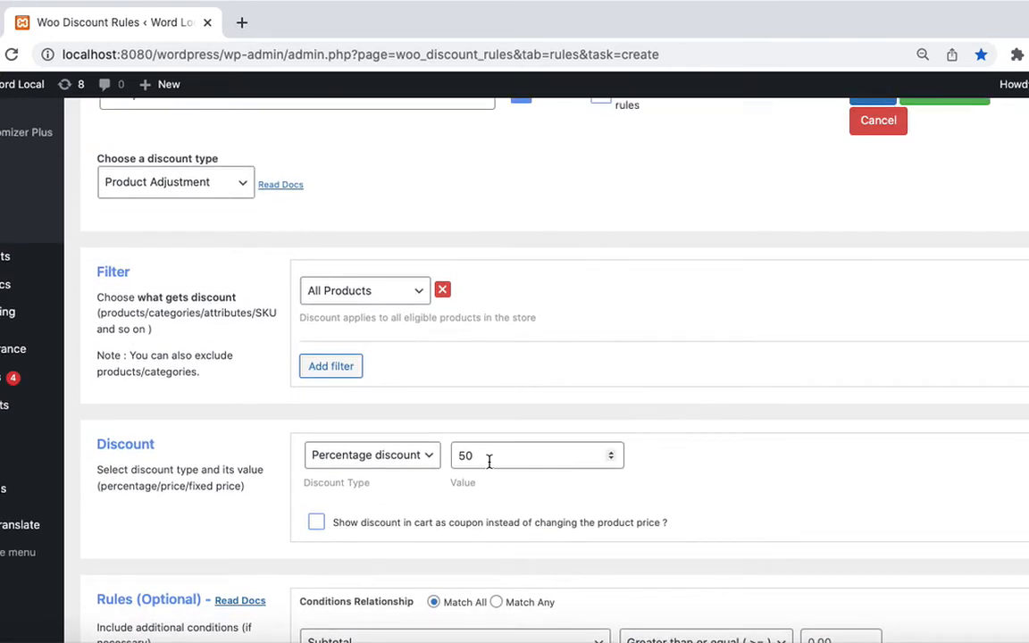
left_click(423, 456)
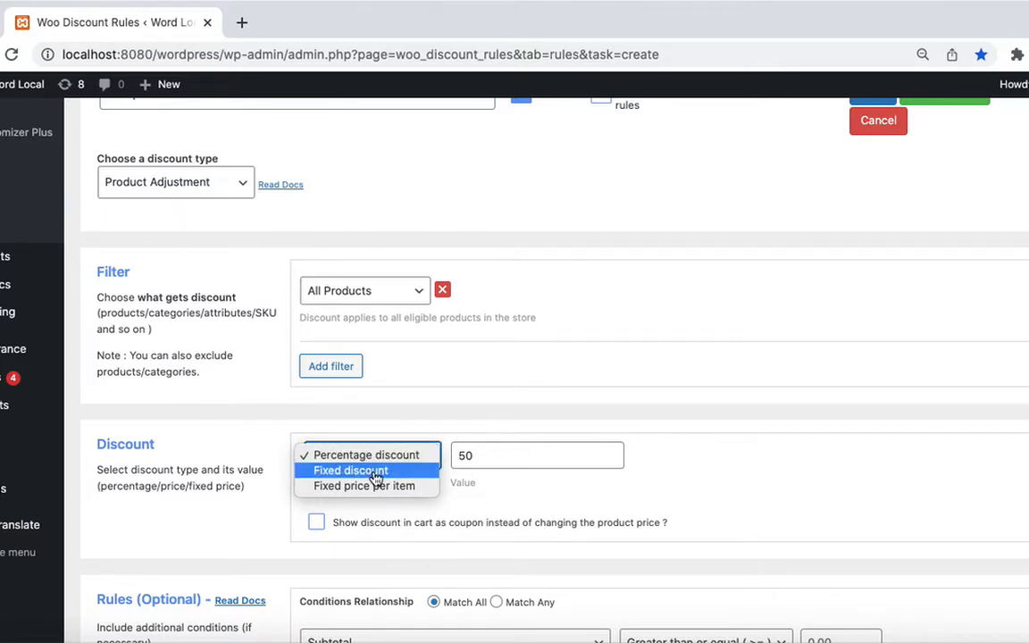
left_click(494, 520)
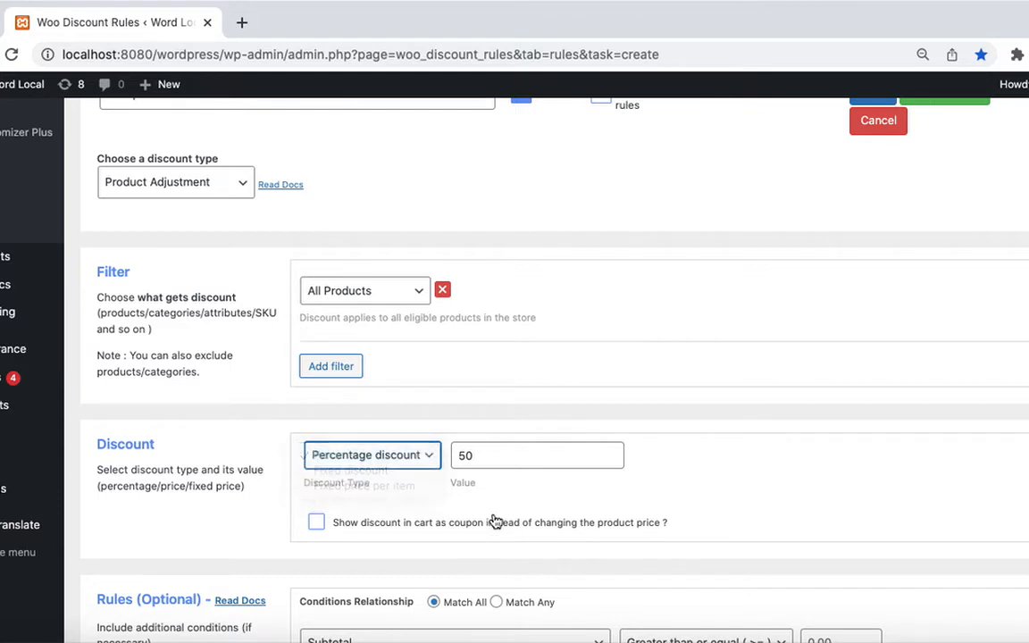
- Change the rule's discount type to Bundle (Set) Discount and bring up its discount settings
left_click(240, 187)
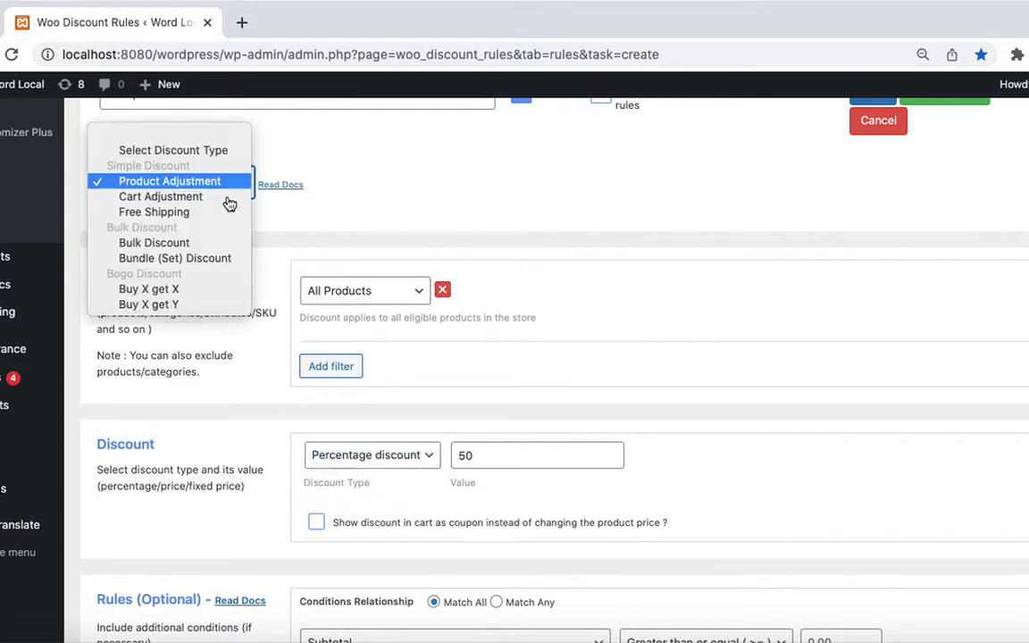
left_click(192, 261)
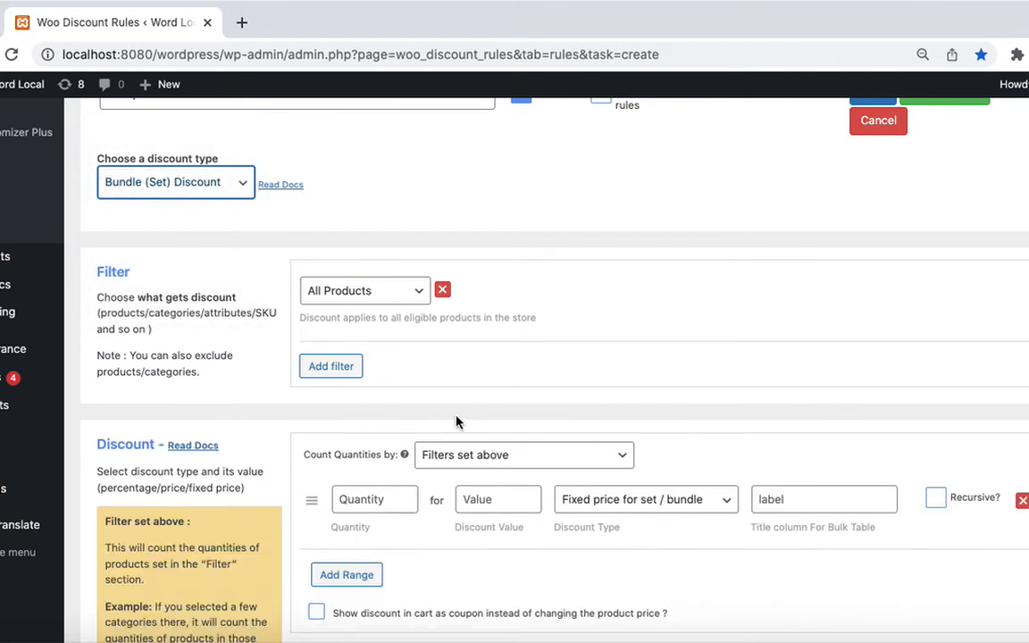
scroll(457, 417, "down", 1)
scroll(512, 407, "down", 1)
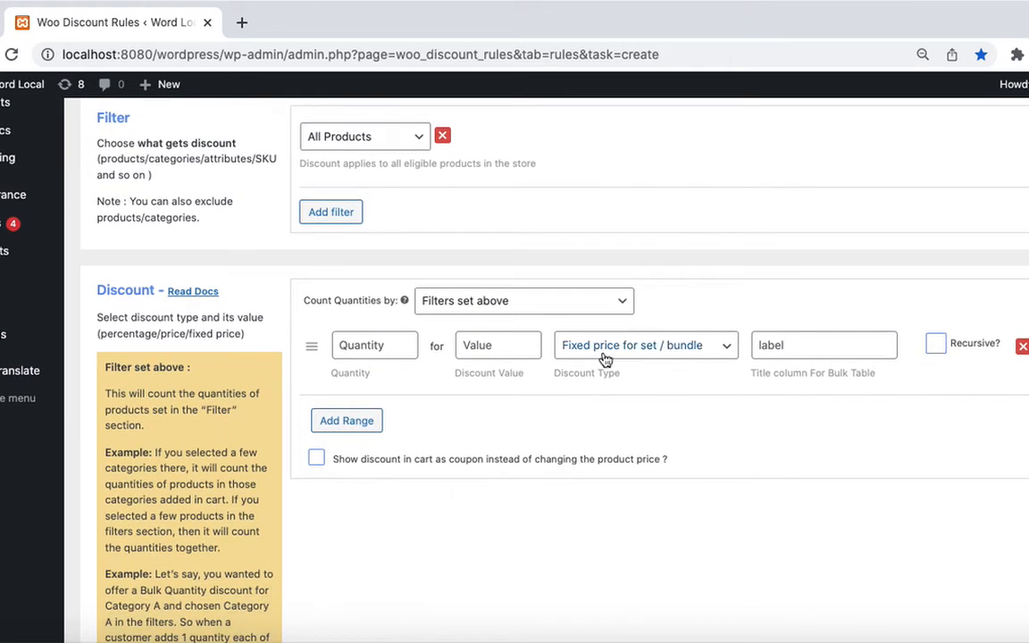
- Look through the discount type choices of the bundle range, keeping Fixed price for set / bundle
left_click(670, 359)
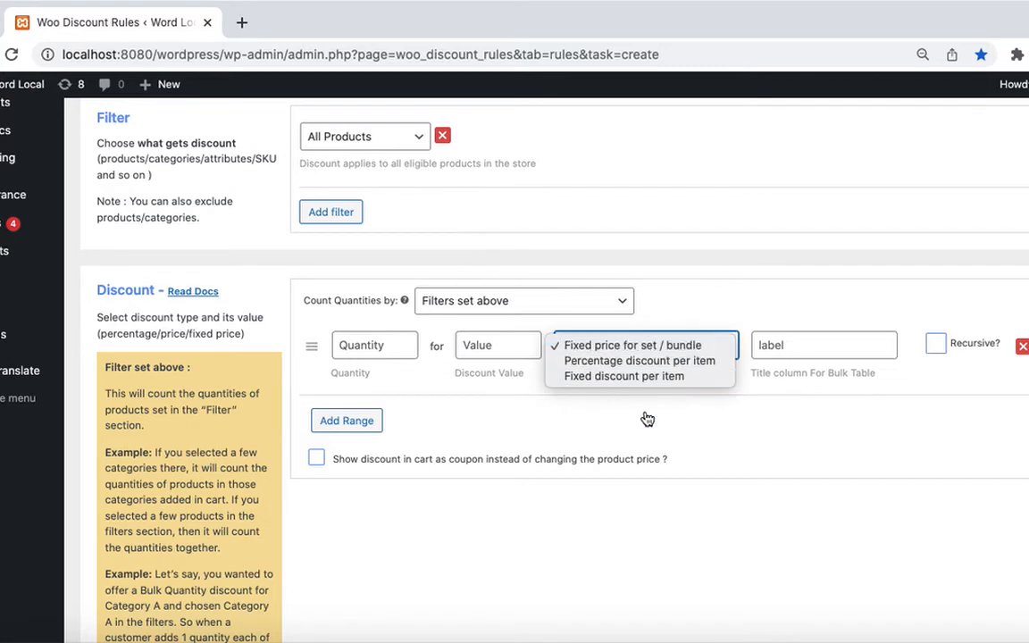
left_click(788, 277)
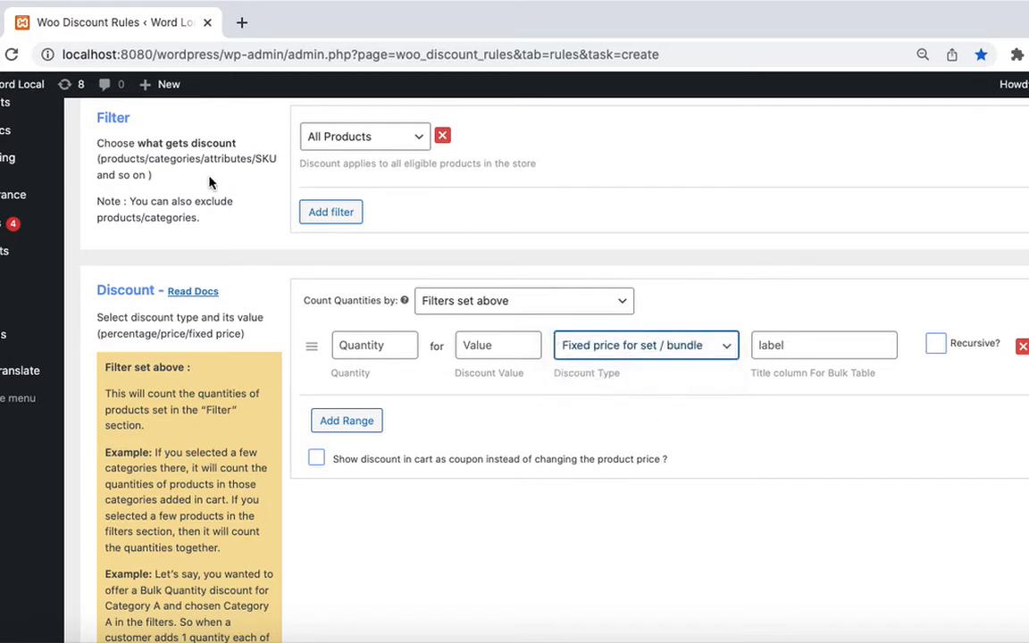
scroll(212, 181, "up", 3)
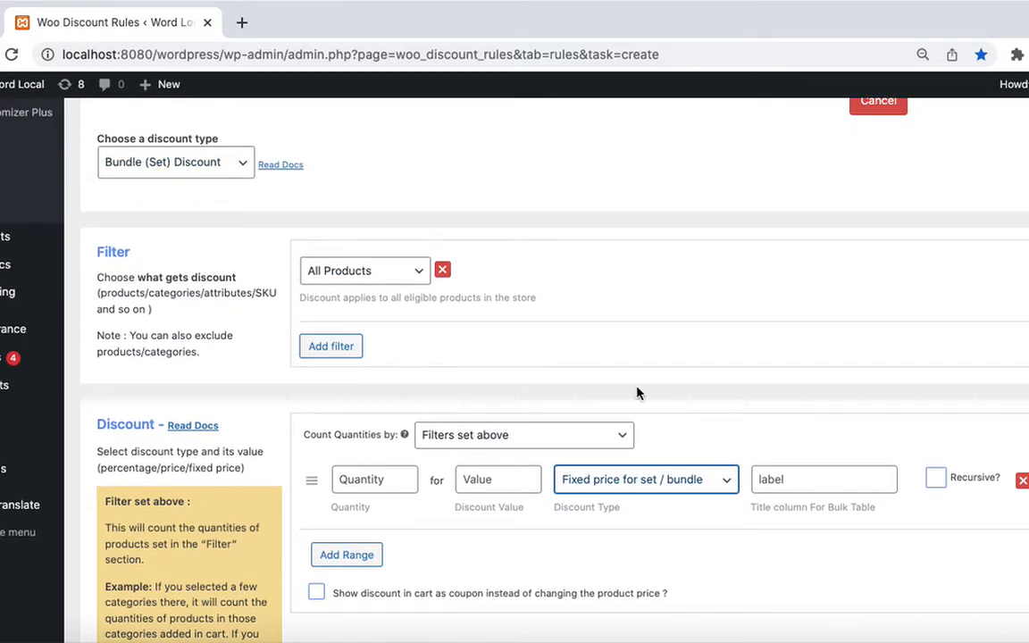
scroll(638, 392, "down", 1)
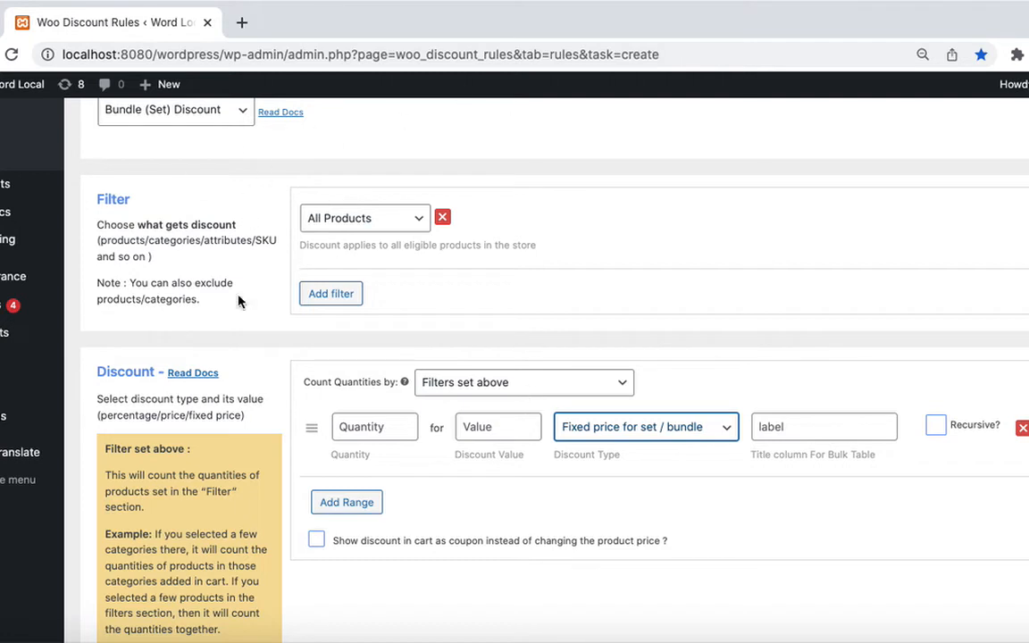
- Switch the bundle discount's quantity counting to Individual product and from there to All variants in each product together
scroll(521, 264, "down", 1)
scroll(521, 264, "down", 1)
left_click(535, 296)
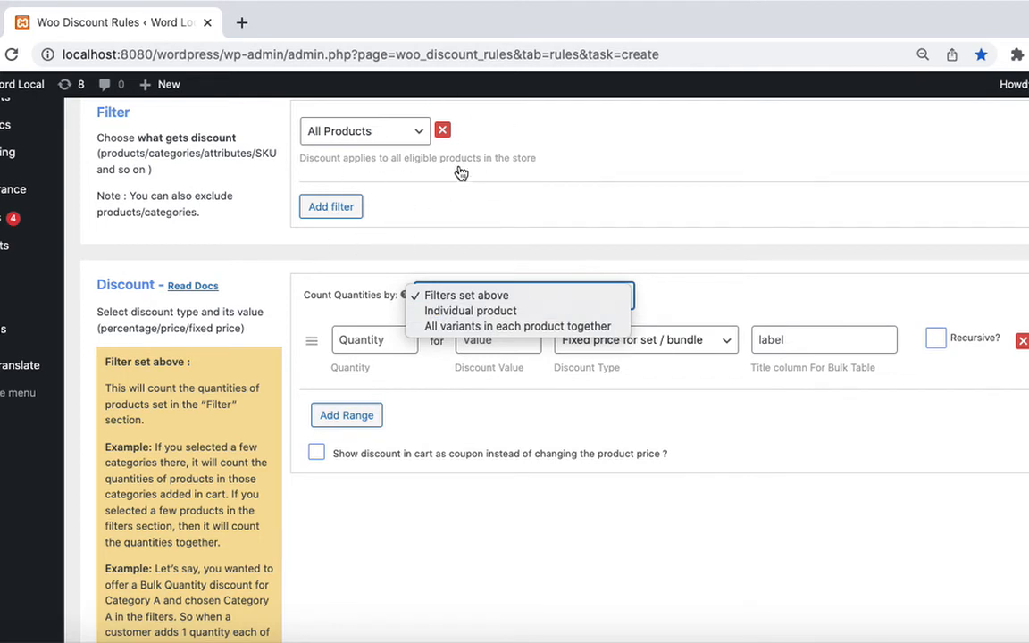
left_click(507, 311)
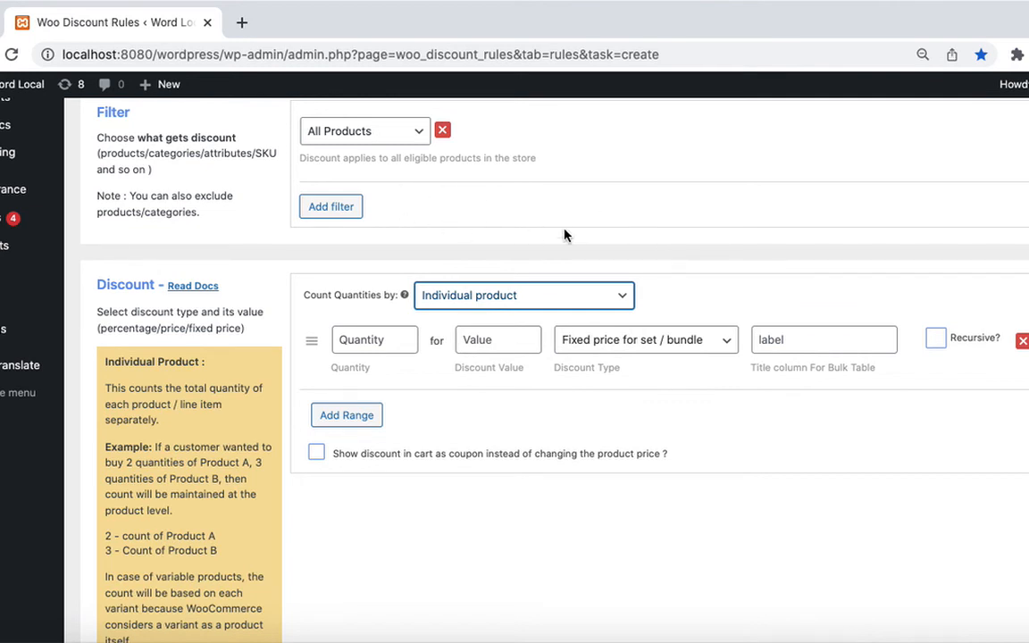
left_click(592, 296)
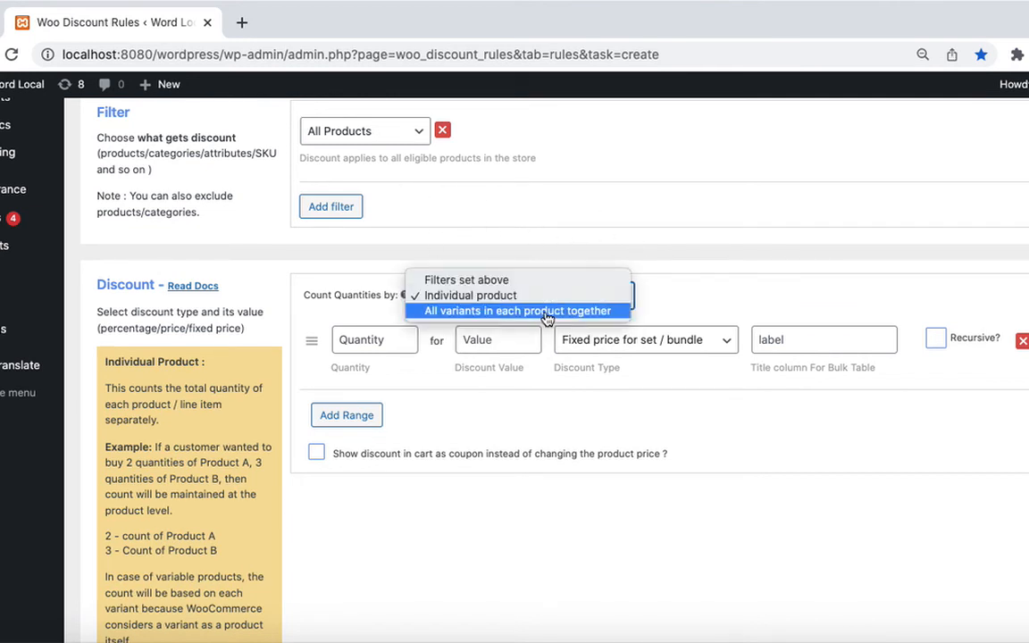
left_click(548, 313)
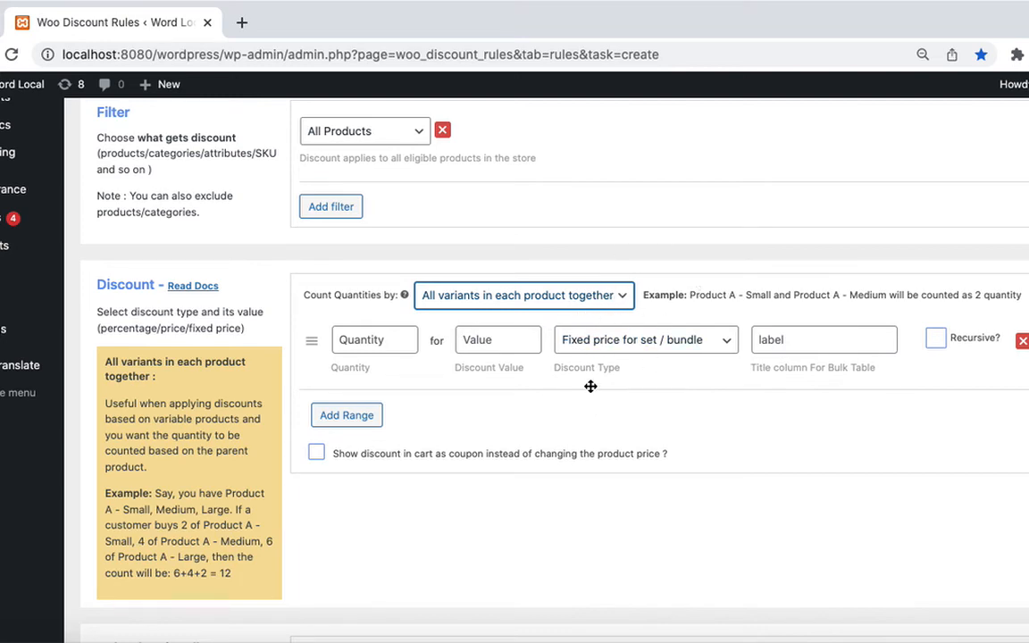
- Change the rule's discount type to Buy X get Y
scroll(591, 386, "down", 5)
scroll(591, 385, "up", 6)
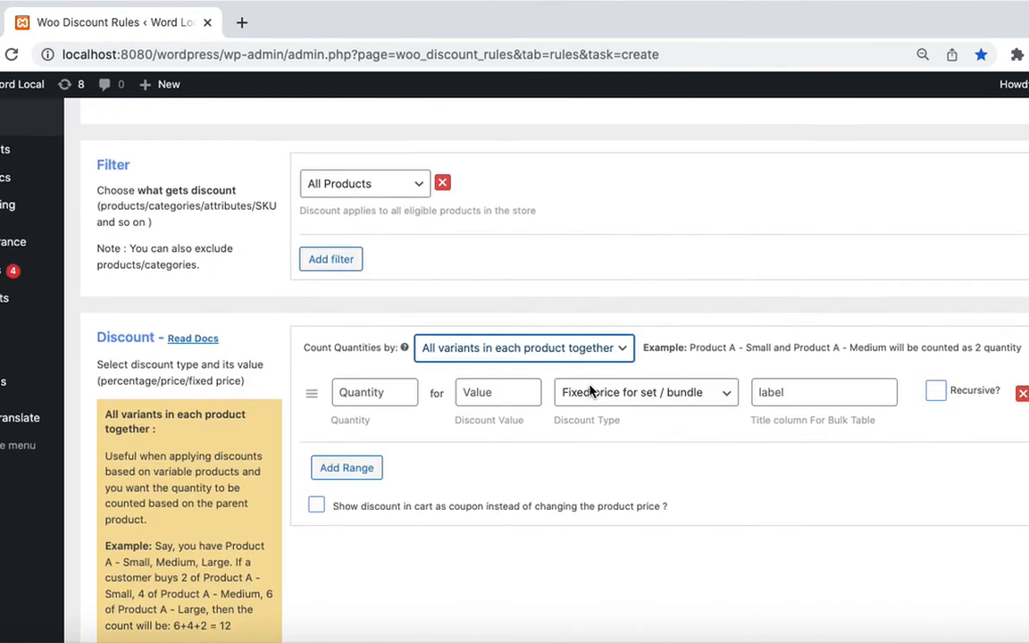
scroll(590, 390, "up", 1)
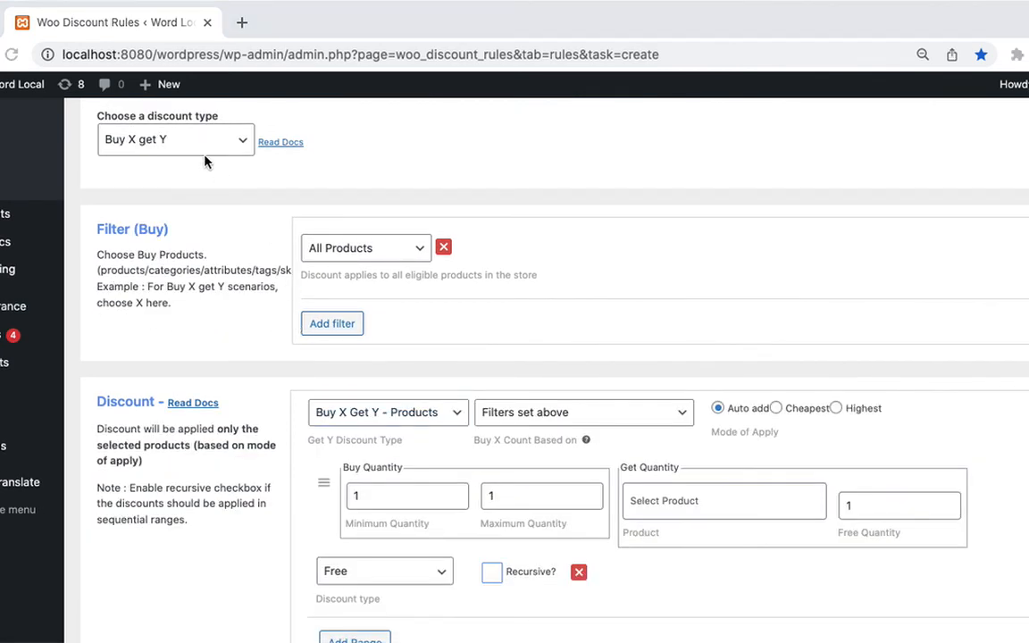
- Look through the Get Y discount types and the range's discount type choices, keeping Buy X Get Y - Products and Free
scroll(608, 294, "down", 2)
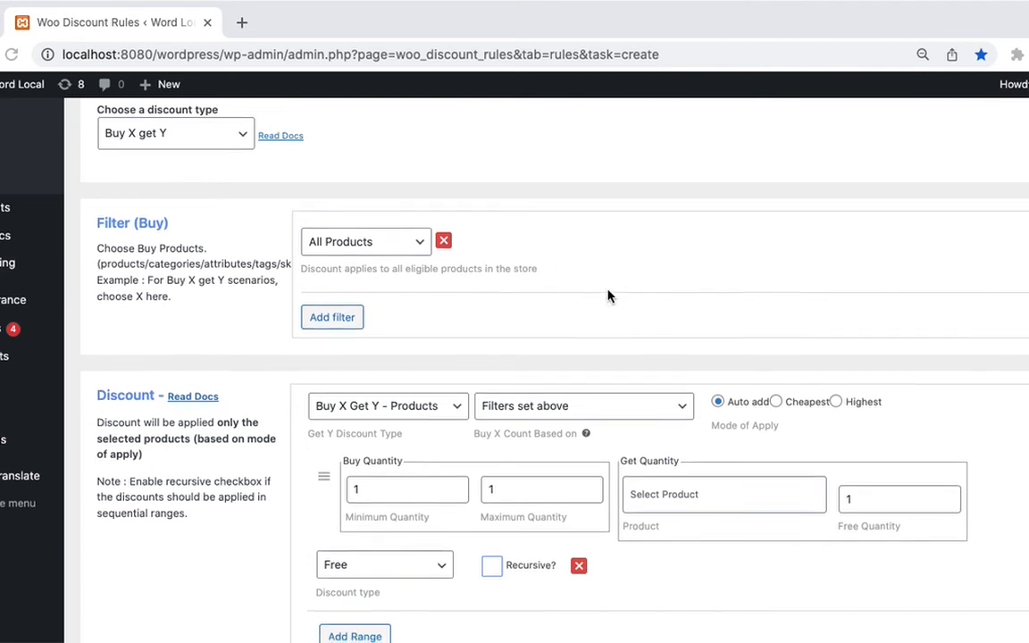
left_click(444, 314)
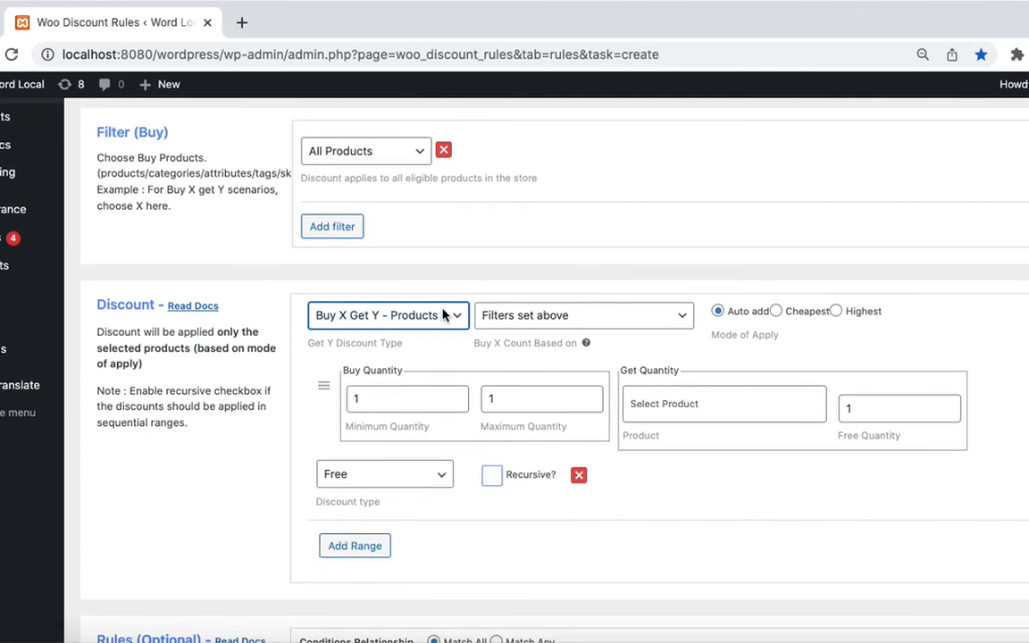
left_click(447, 315)
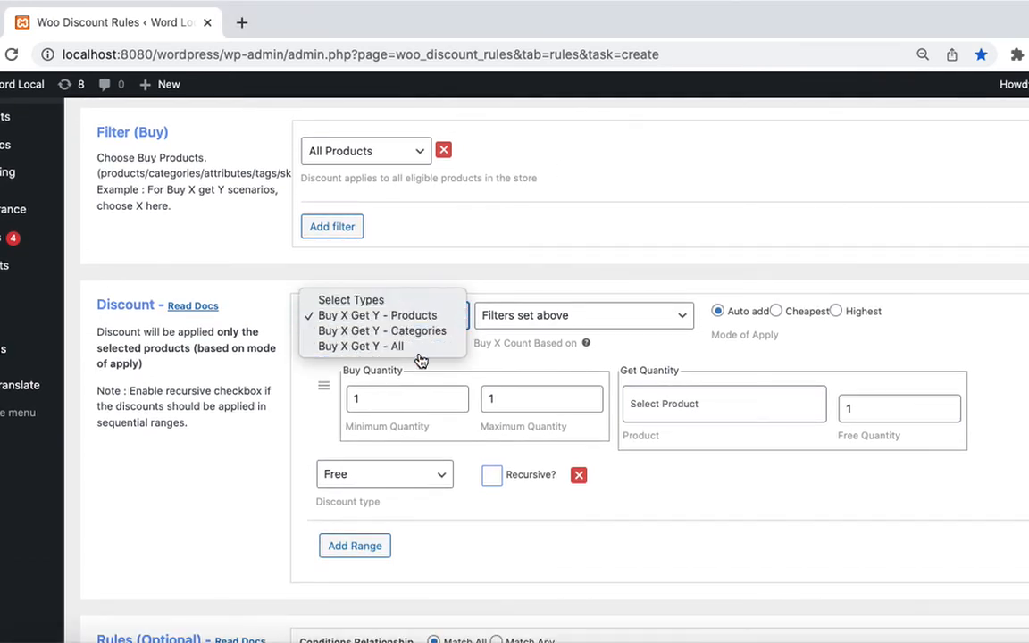
left_click(551, 271)
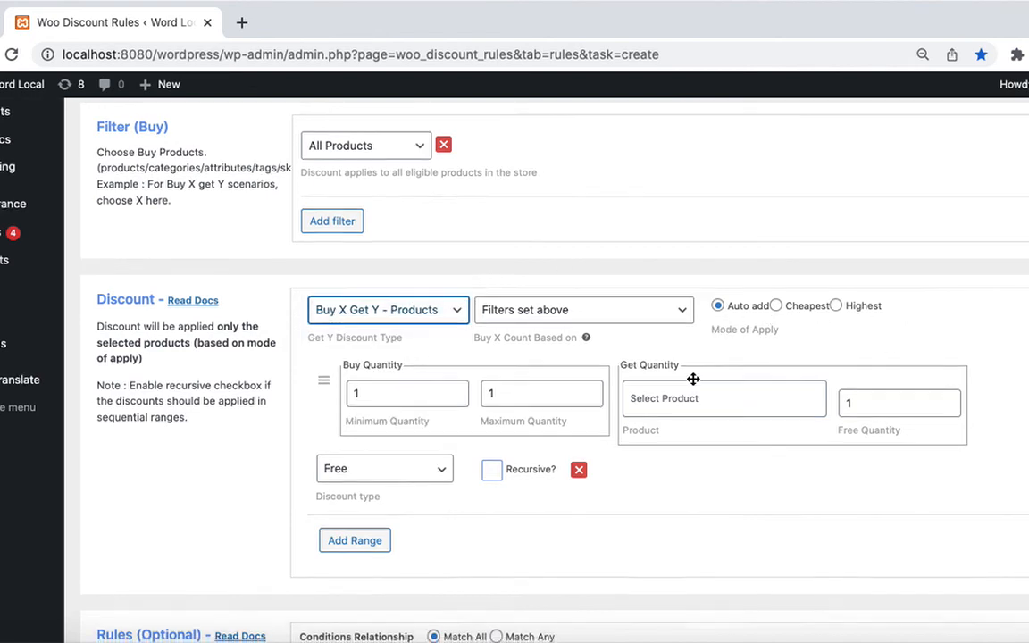
scroll(536, 382, "down", 2)
left_click(443, 384)
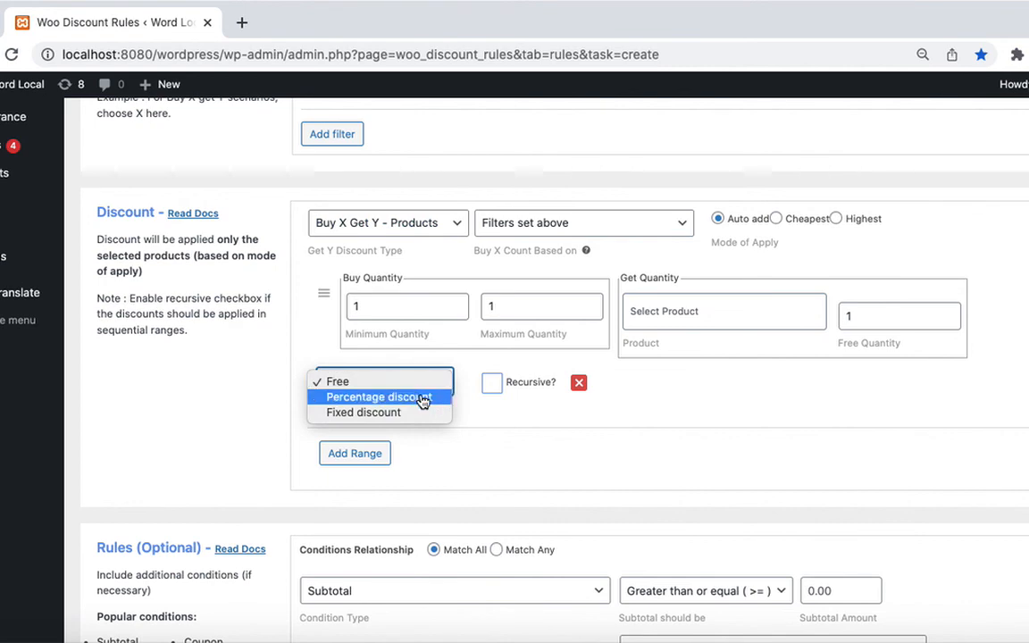
left_click(726, 372)
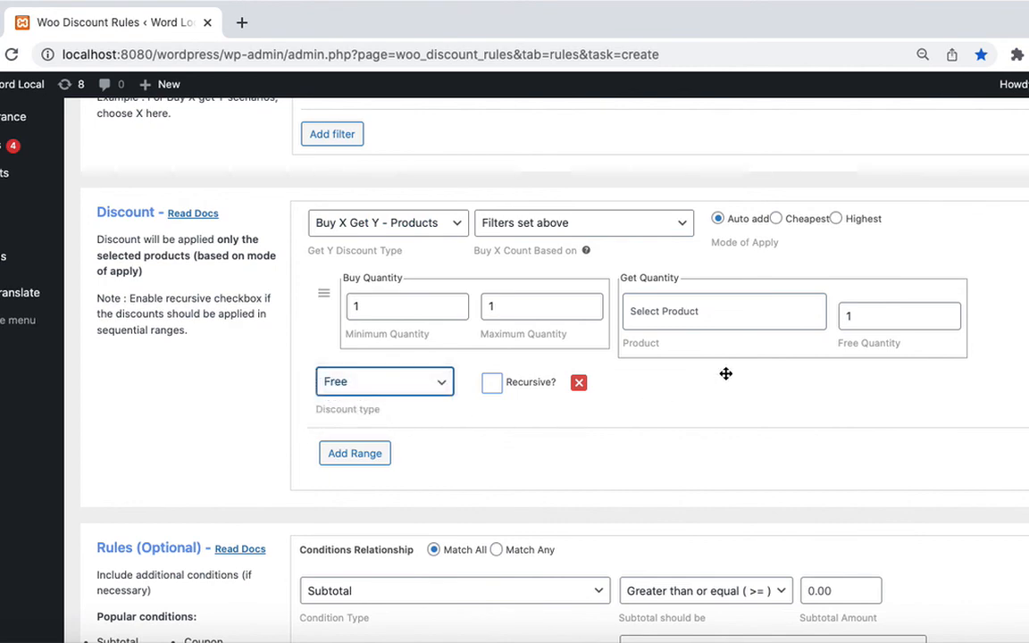
- Review the Buy X get Y rule's name, filter, discount, conditions and rule limits sections
scroll(752, 367, "up", 5)
scroll(752, 366, "up", 2)
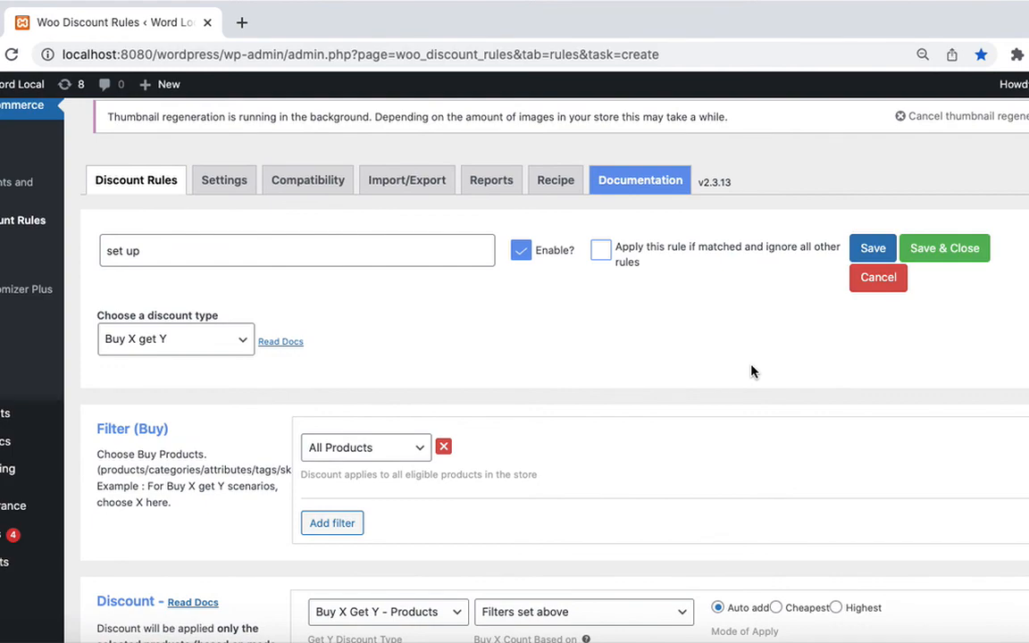
scroll(752, 371, "down", 13)
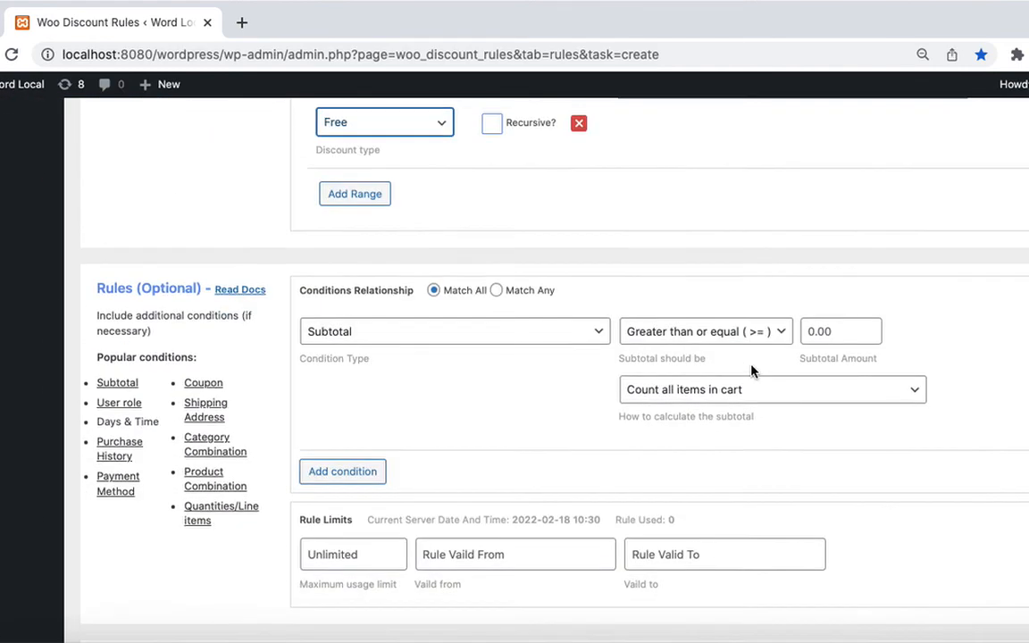
scroll(752, 372, "up", 14)
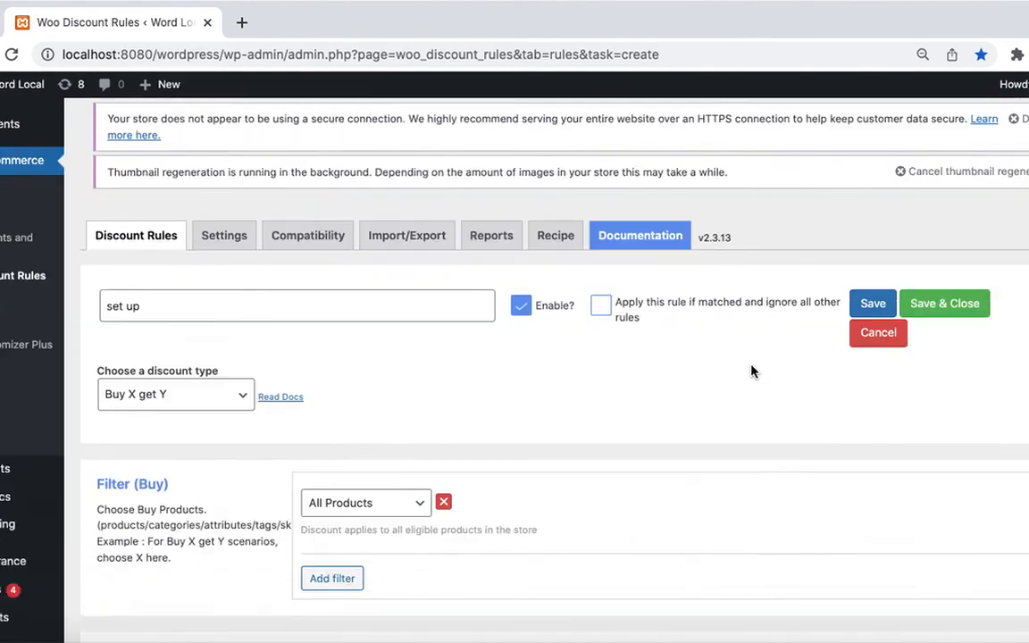
scroll(752, 371, "down", 8)
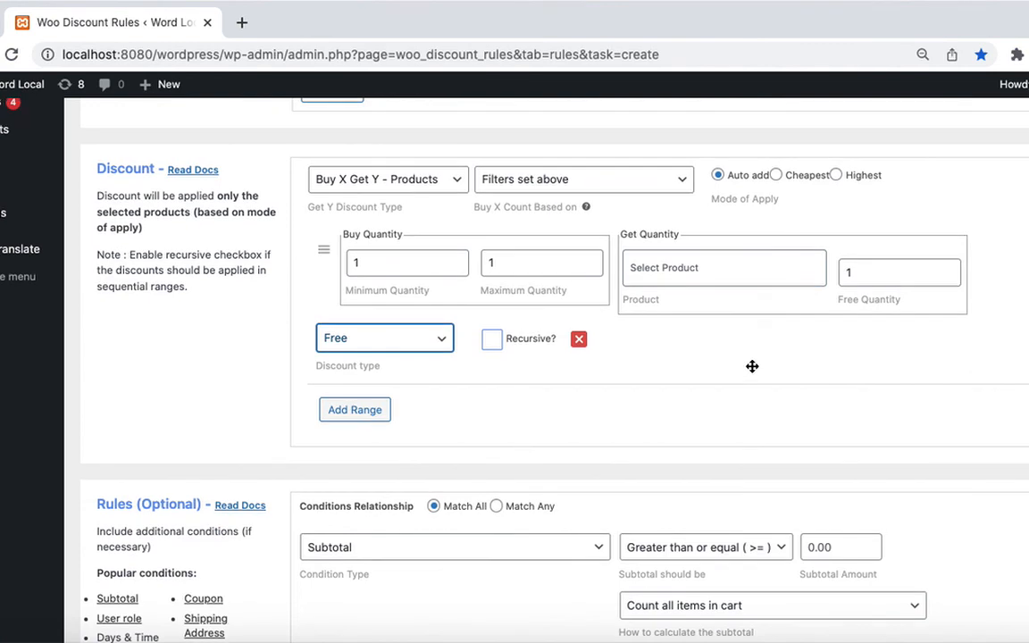
scroll(753, 366, "down", 3)
scroll(752, 366, "up", 11)
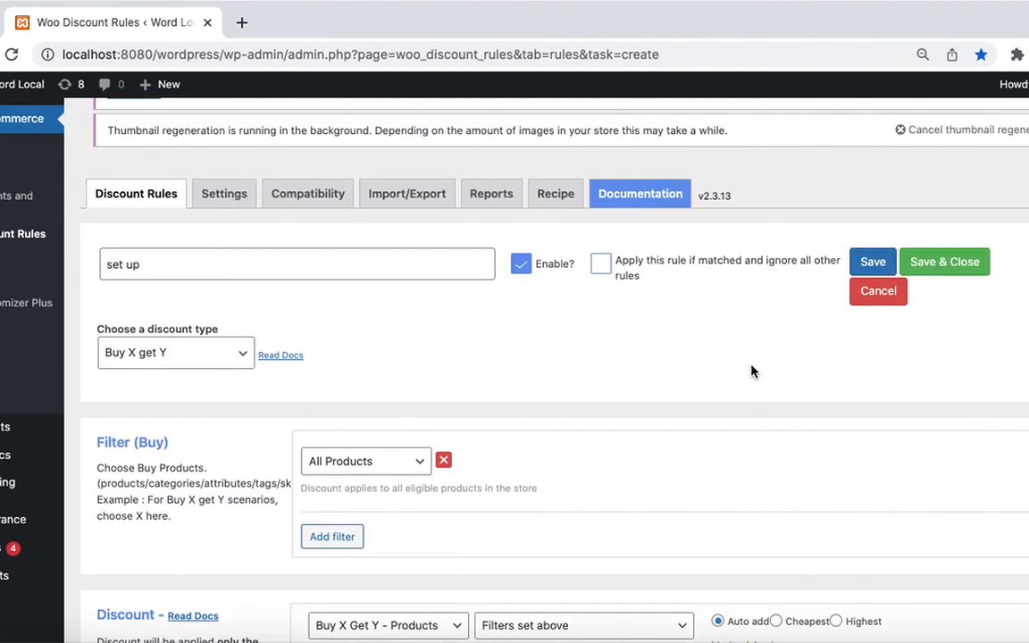
scroll(594, 408, "down", 3)
scroll(594, 407, "up", 4)
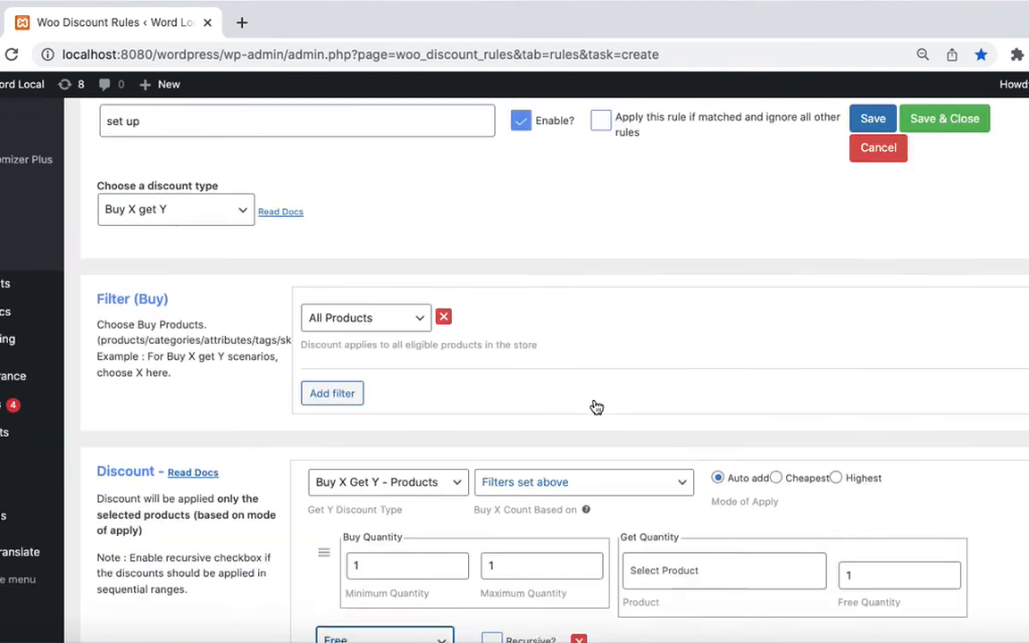